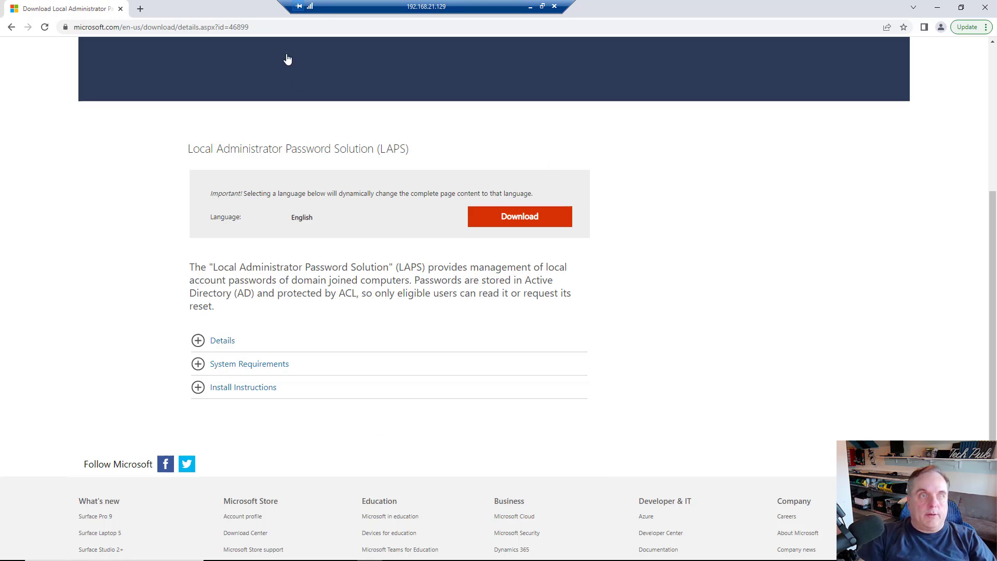
- Download the 64-bit LAPS.x64.msi installer in Chrome and run it once finished
drag(249, 28, 229, 29)
click(744, 208)
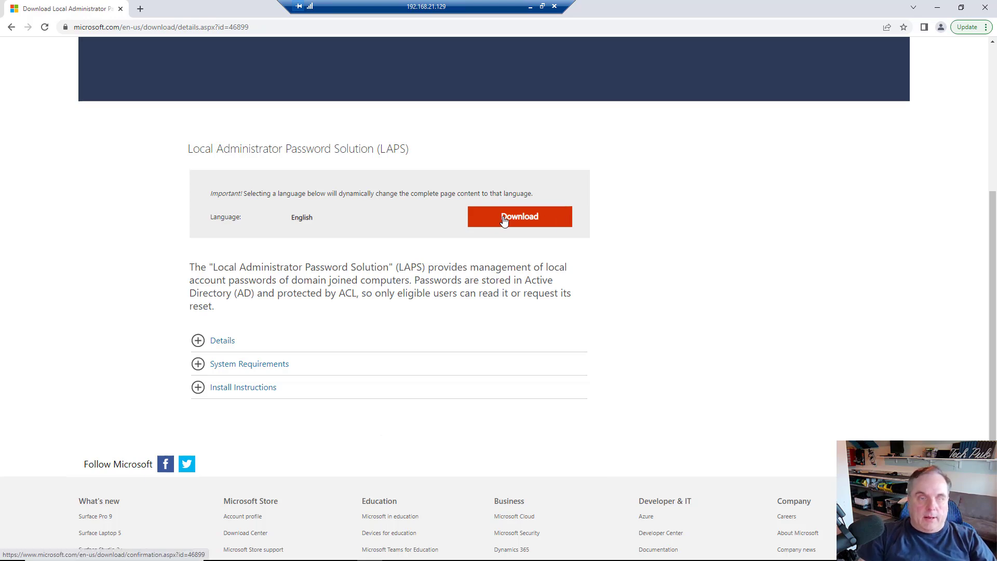
click(529, 222)
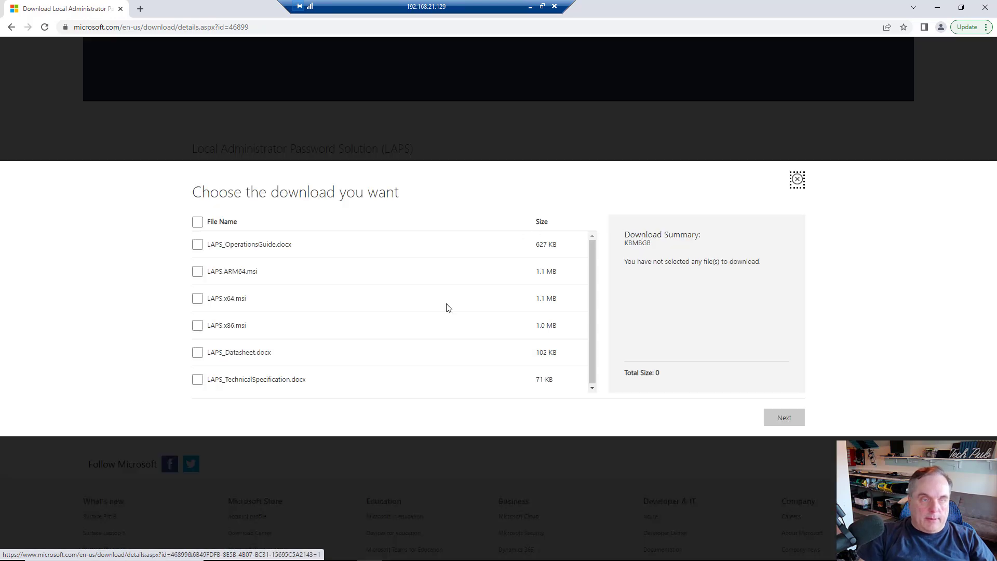
click(197, 298)
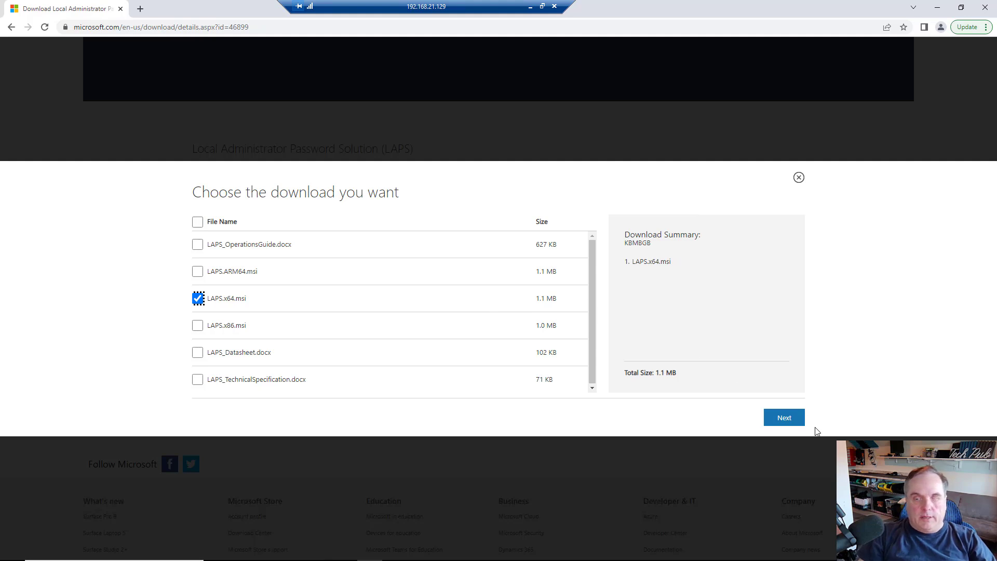
click(791, 422)
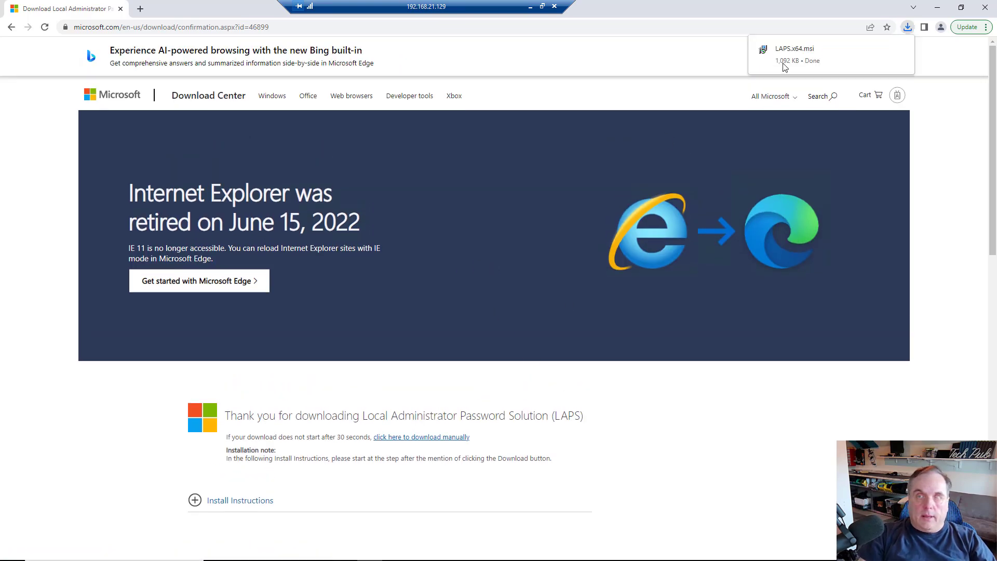
click(795, 51)
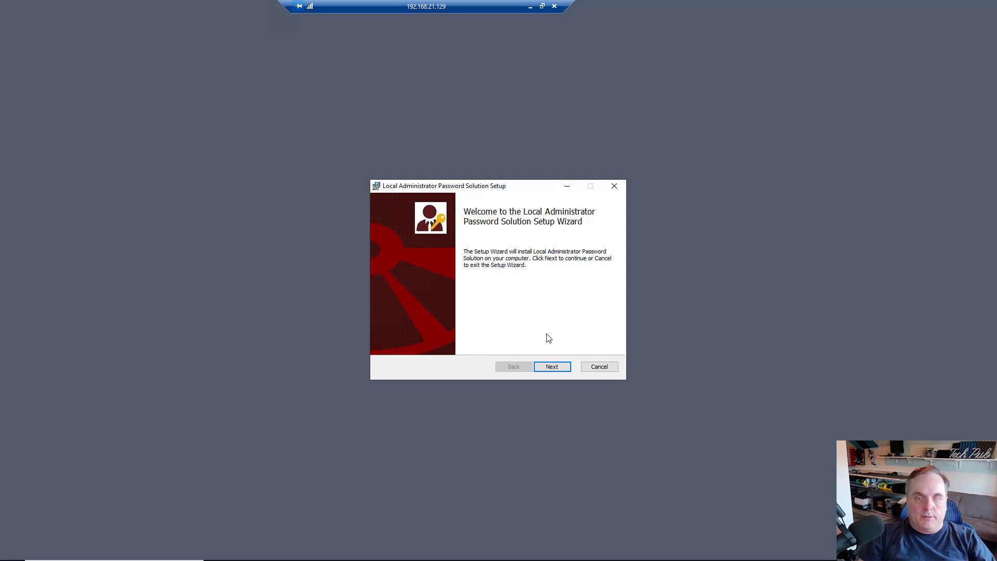
- Install LAPS after accepting the license, with Management Tools set to install on the local hard drive
click(552, 367)
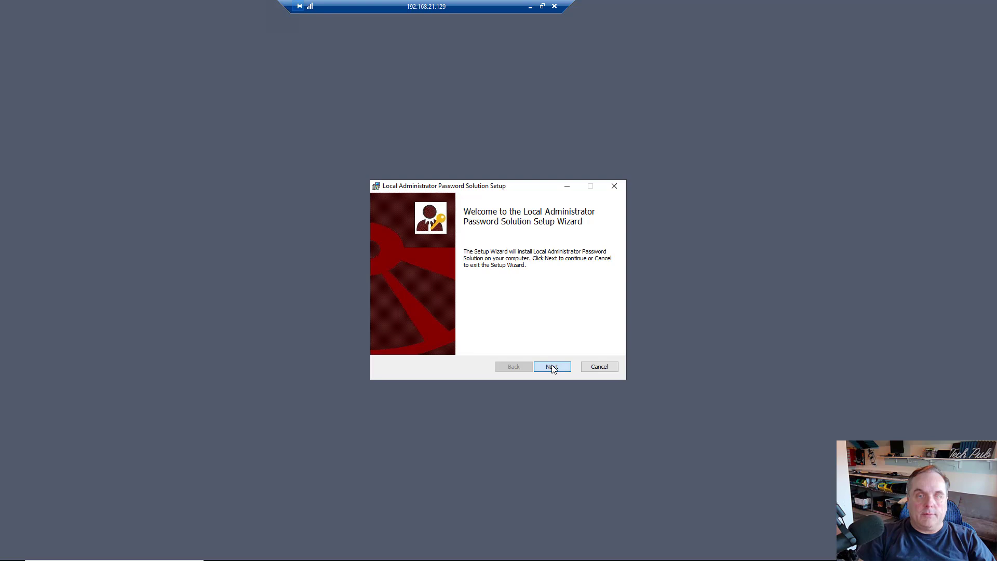
click(434, 344)
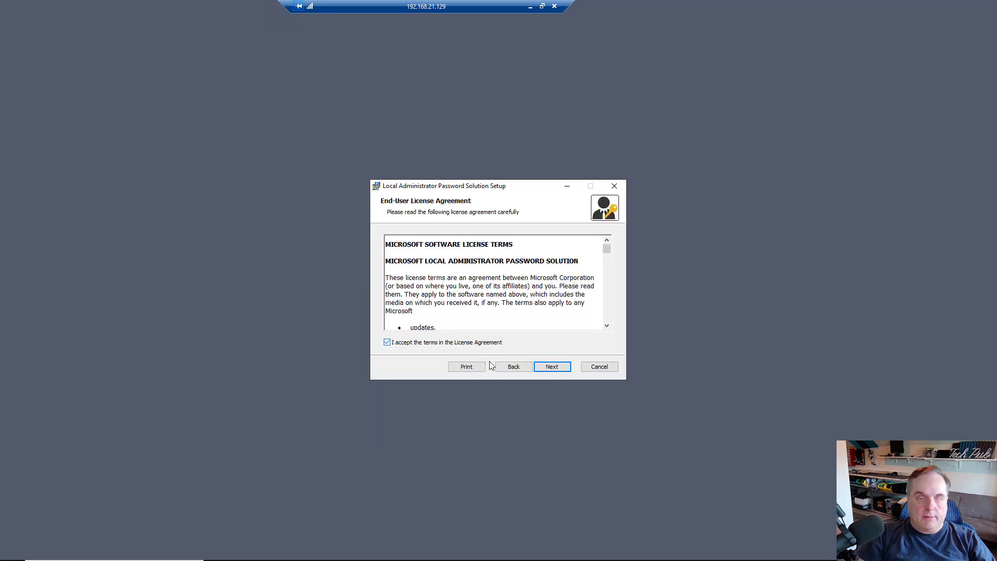
click(549, 366)
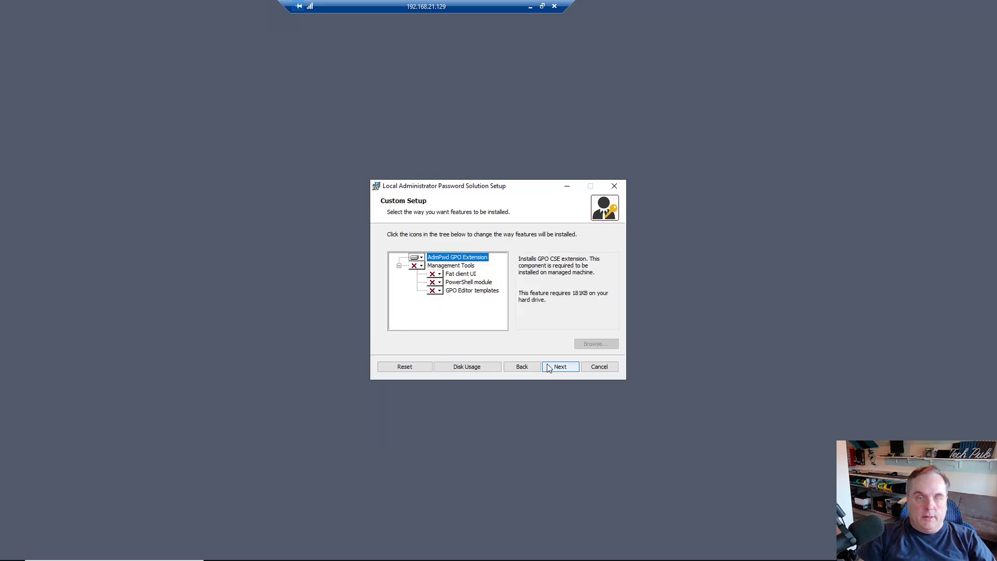
click(417, 267)
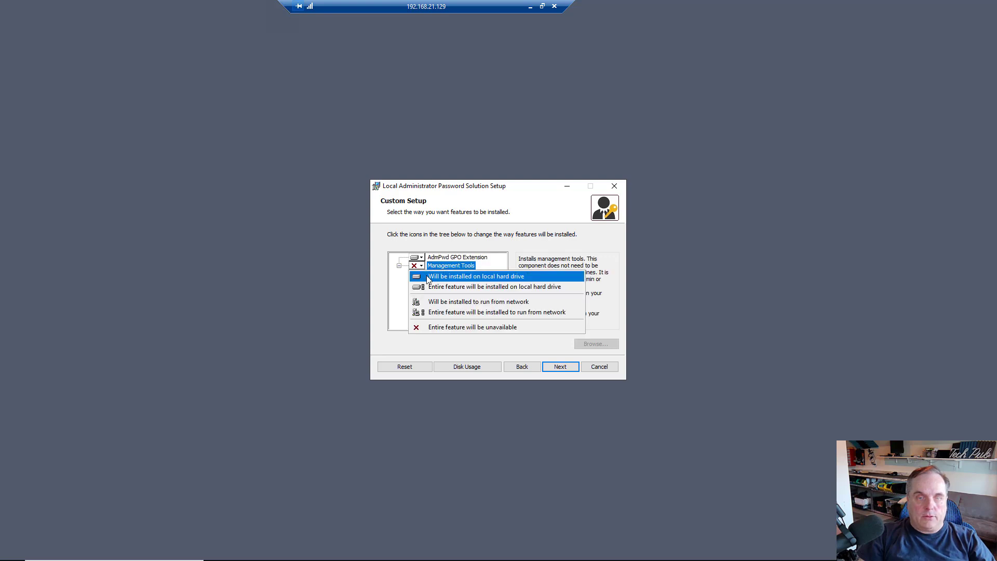
click(427, 277)
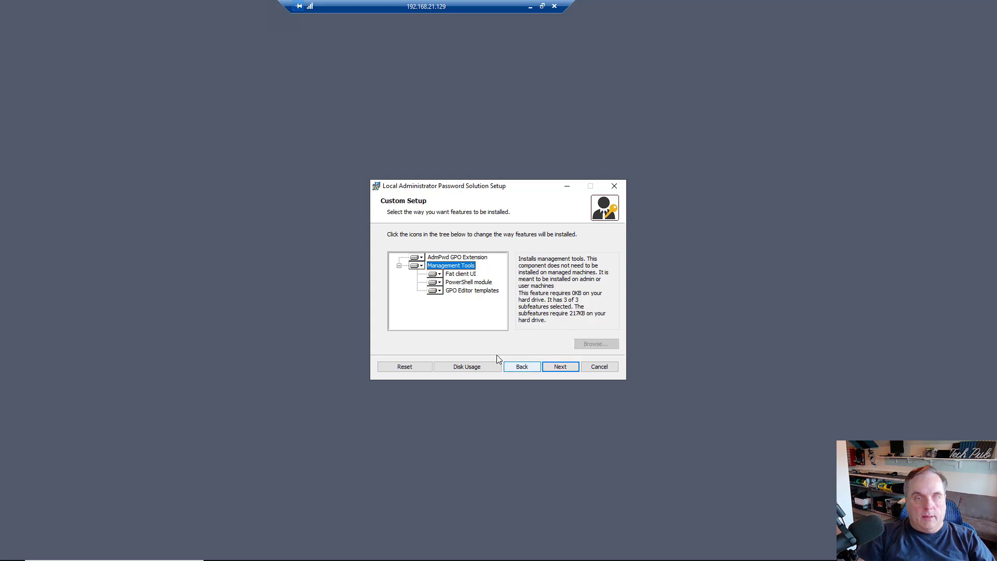
click(554, 368)
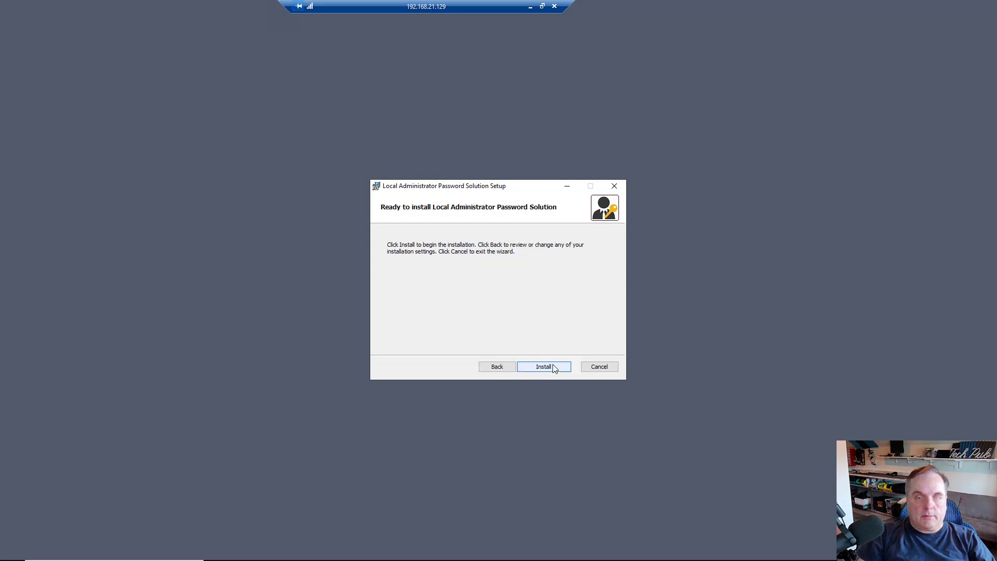
click(554, 368)
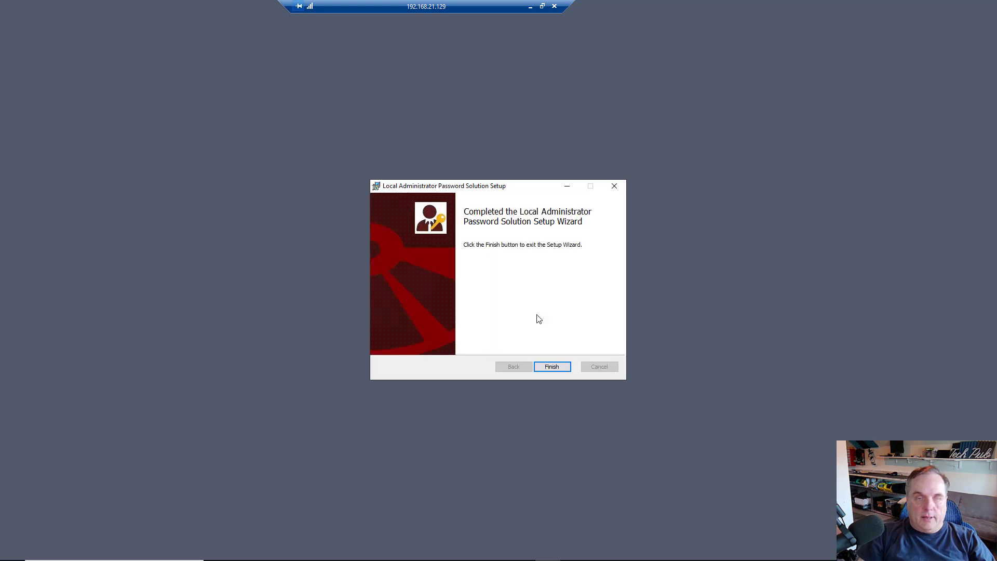
click(549, 368)
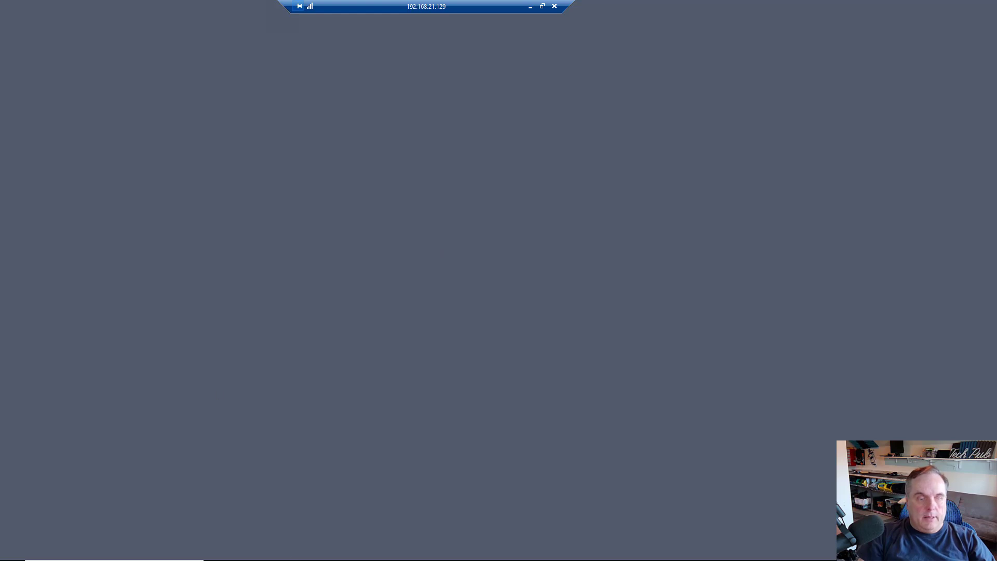
mouse_move(291, 558)
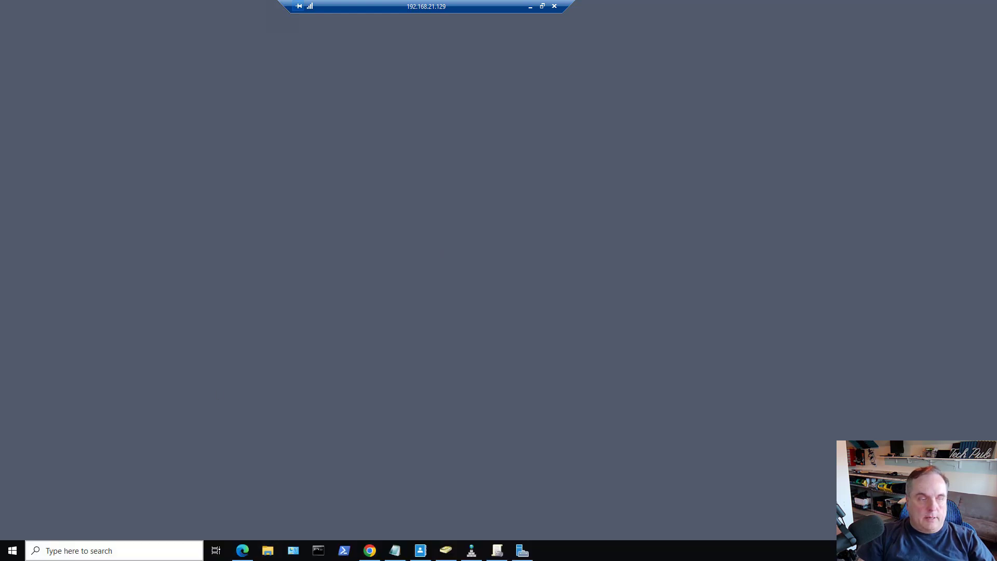
click(12, 551)
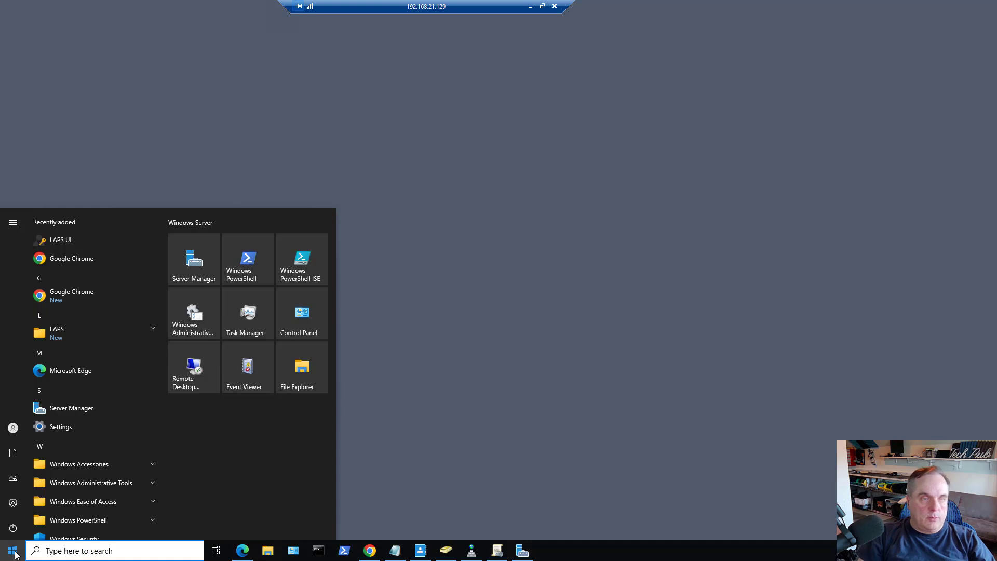
click(78, 240)
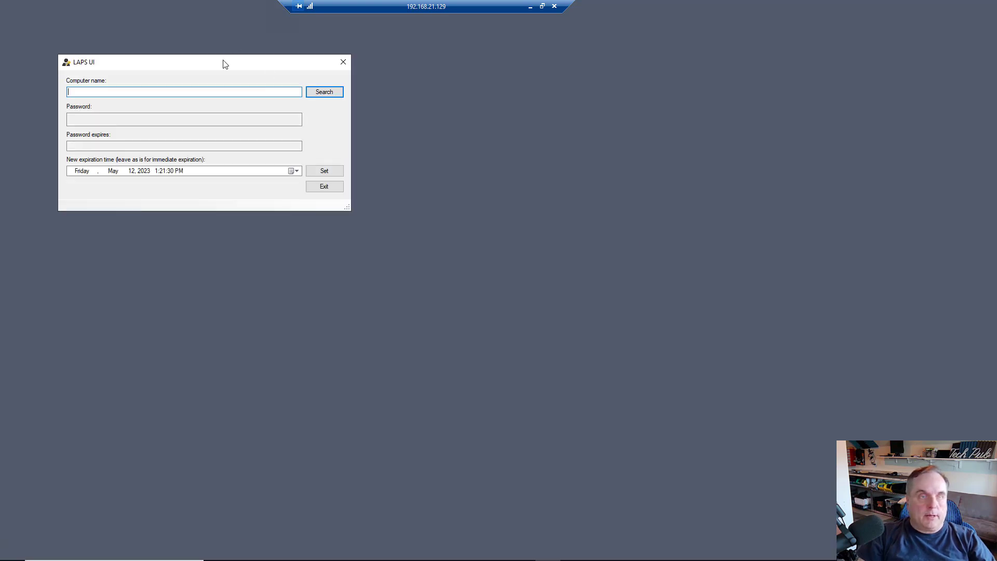
drag(220, 65, 510, 159)
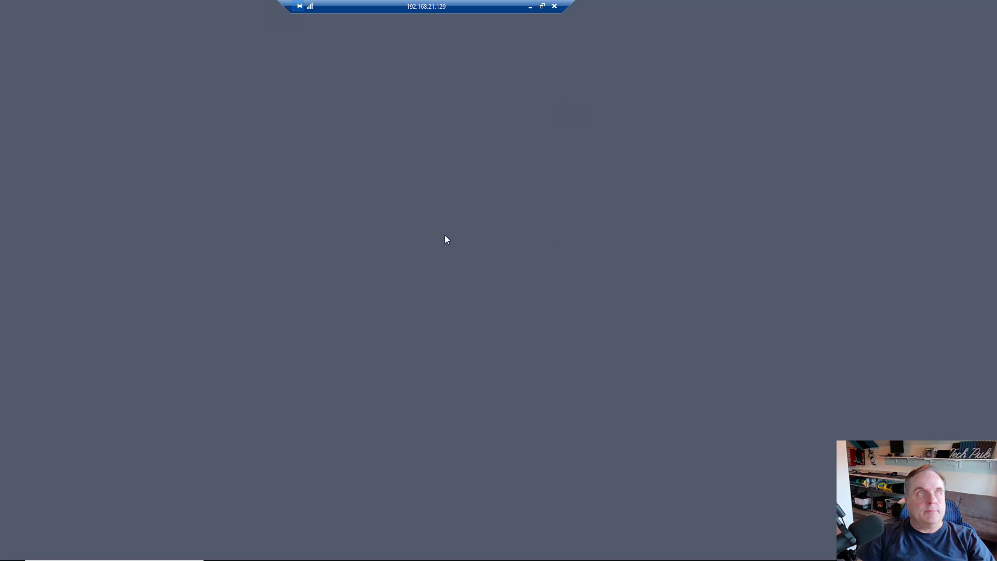
- Open Active Directory Users and Computers from Server Manager's Tools menu
mouse_move(401, 558)
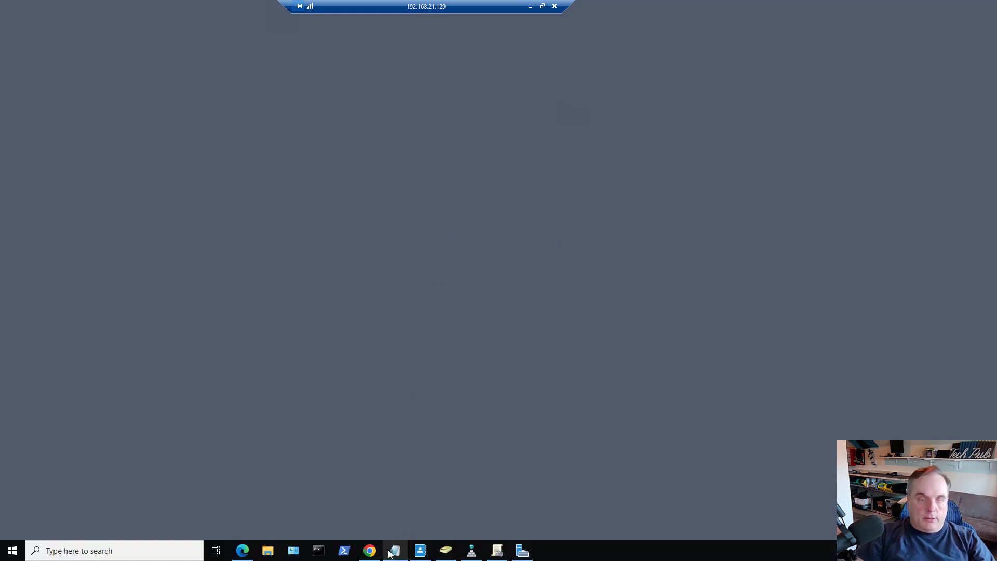
click(522, 551)
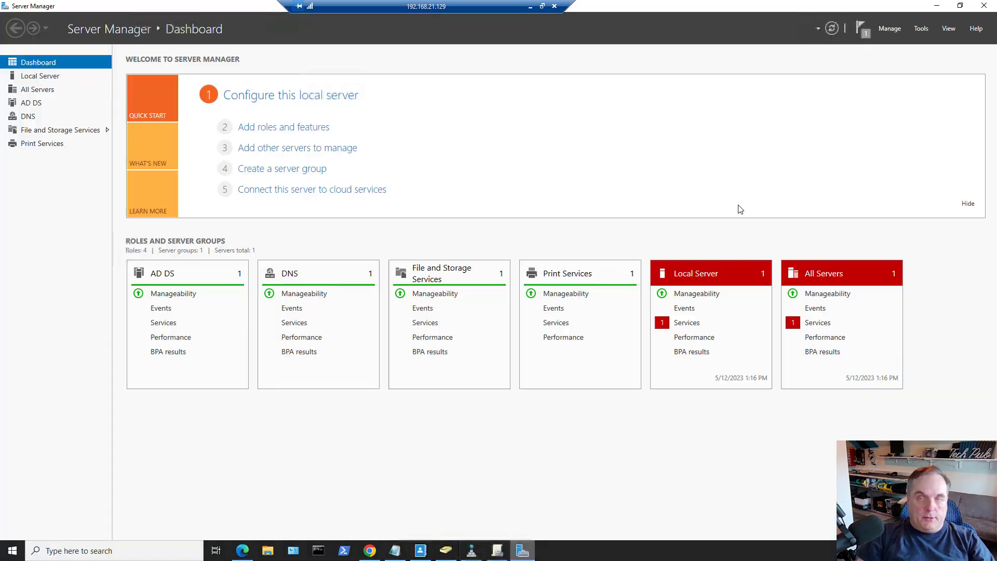
click(922, 29)
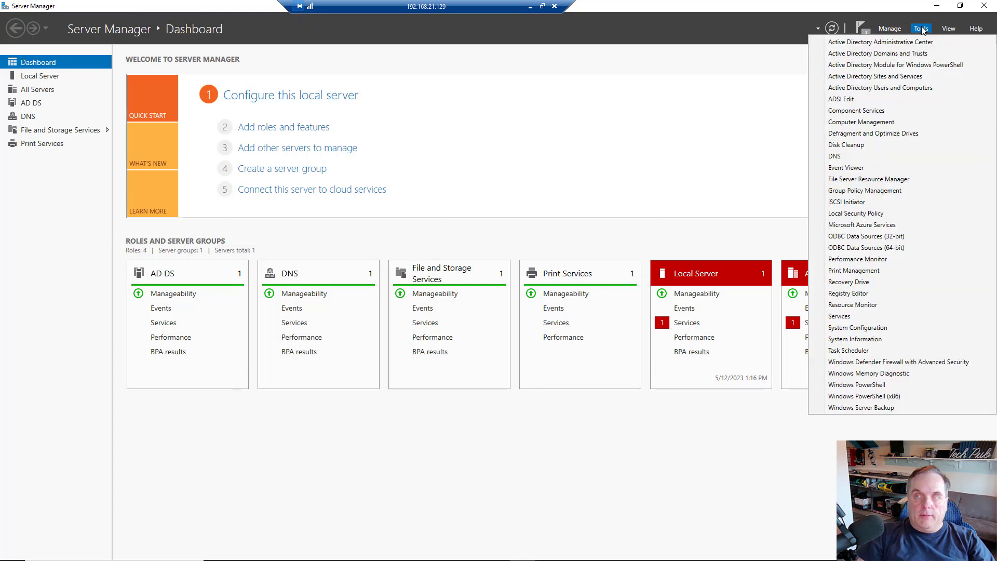
click(887, 90)
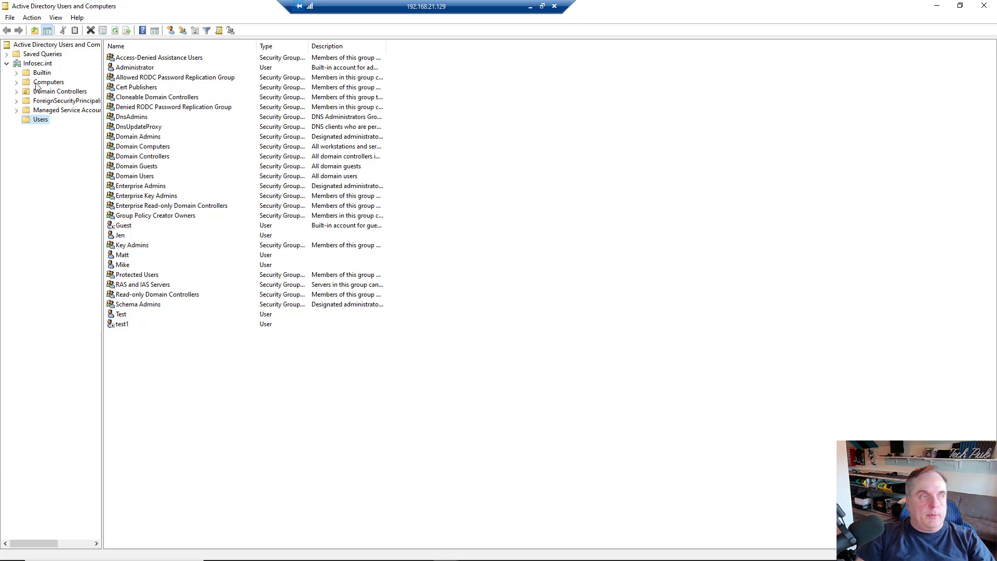
- Add an organizational unit named 'Clients' at the root of infosec.int
click(40, 65)
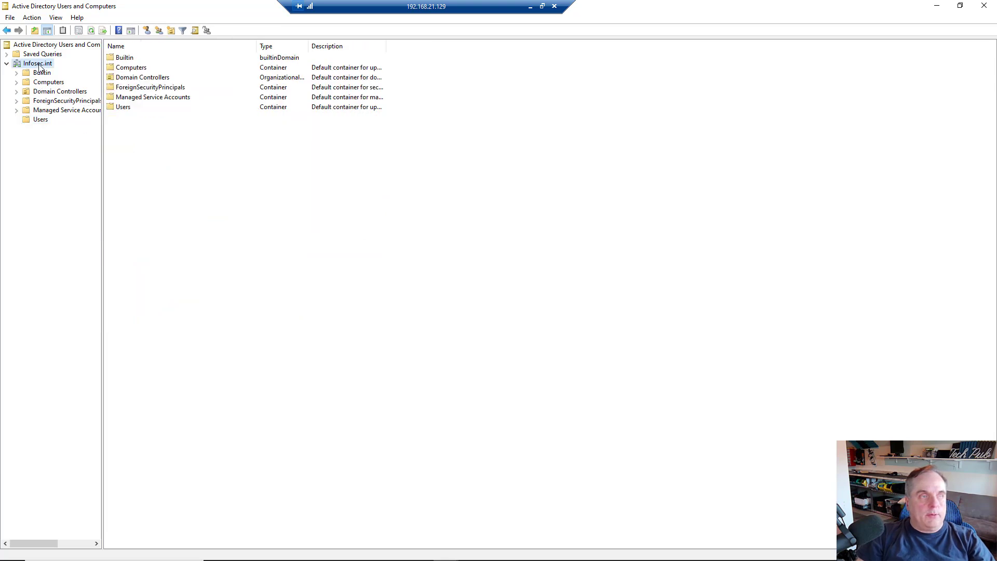
right_click(40, 66)
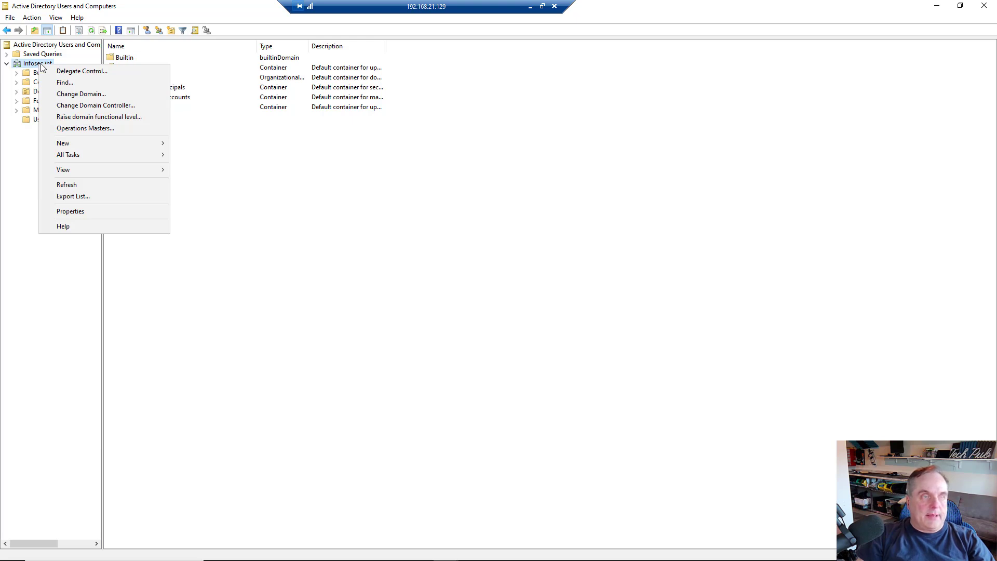
mouse_move(89, 144)
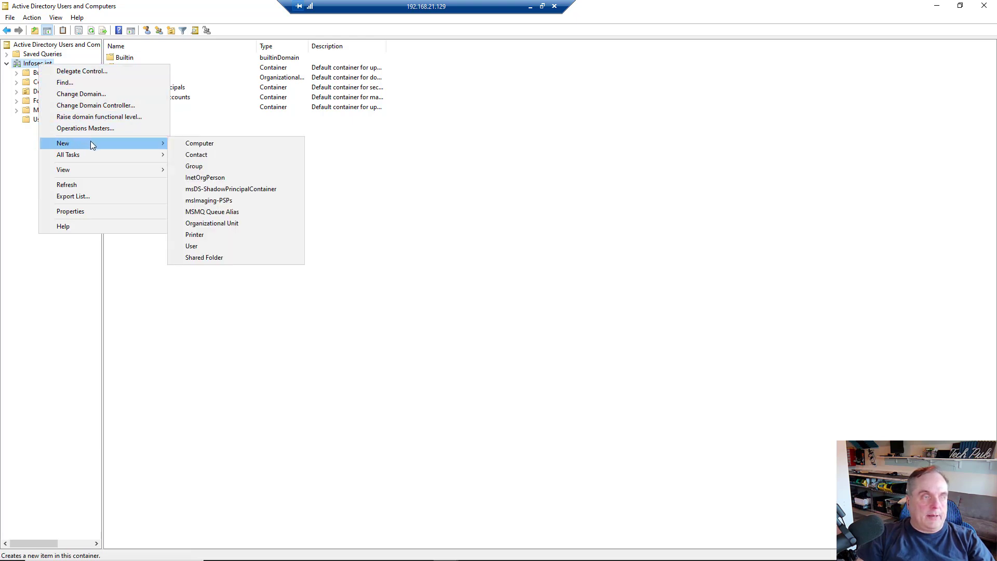
click(221, 224)
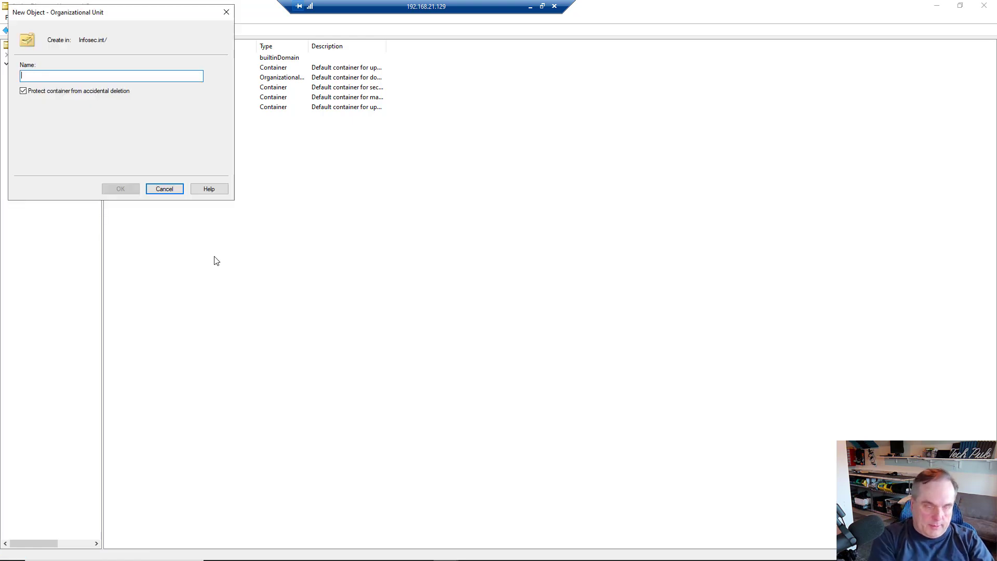
text(Clients)
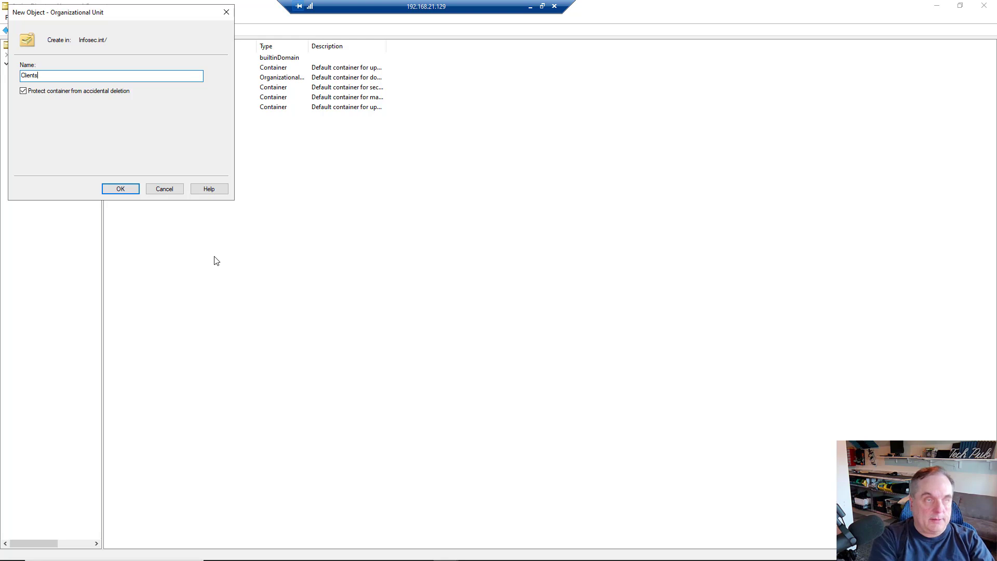
key(Return)
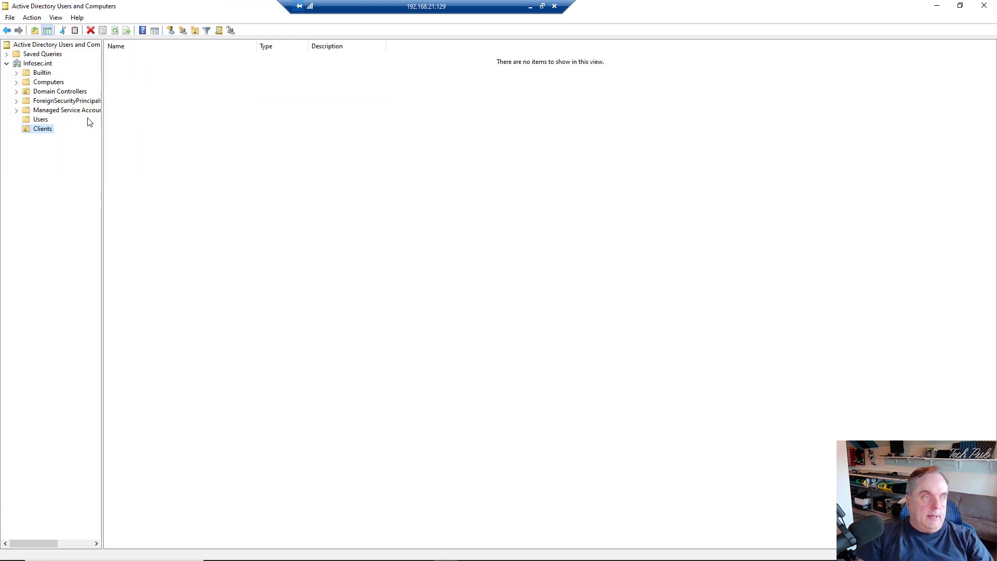
- Move IS-CLIENT1 from Computers into the Clients OU and confirm it appears there
click(62, 82)
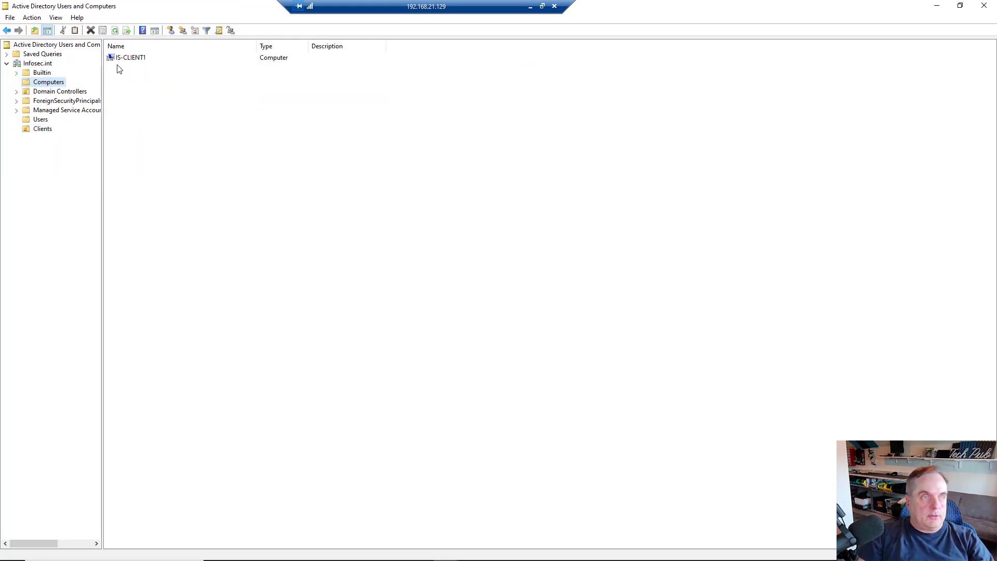
click(139, 59)
drag(139, 58, 49, 132)
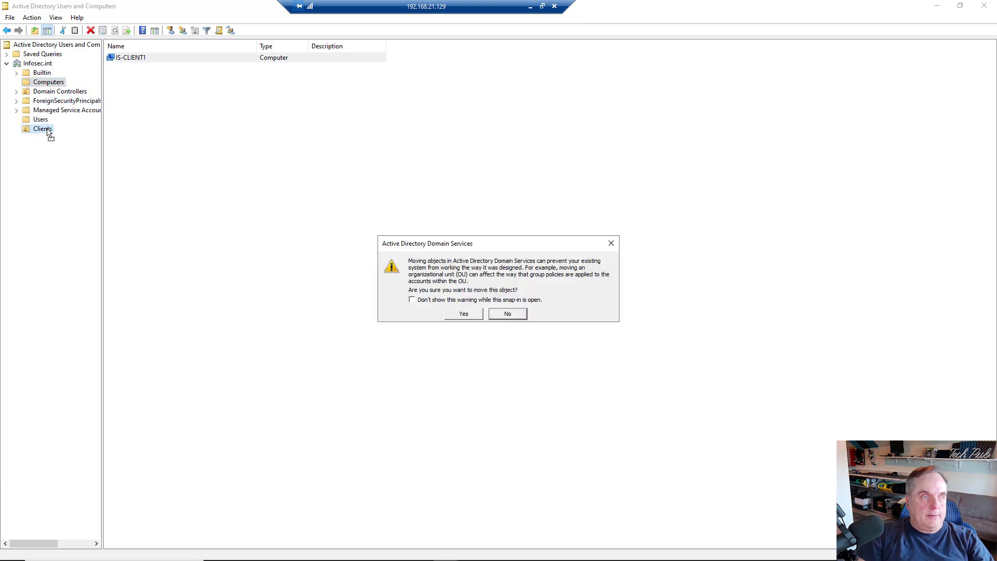
click(465, 313)
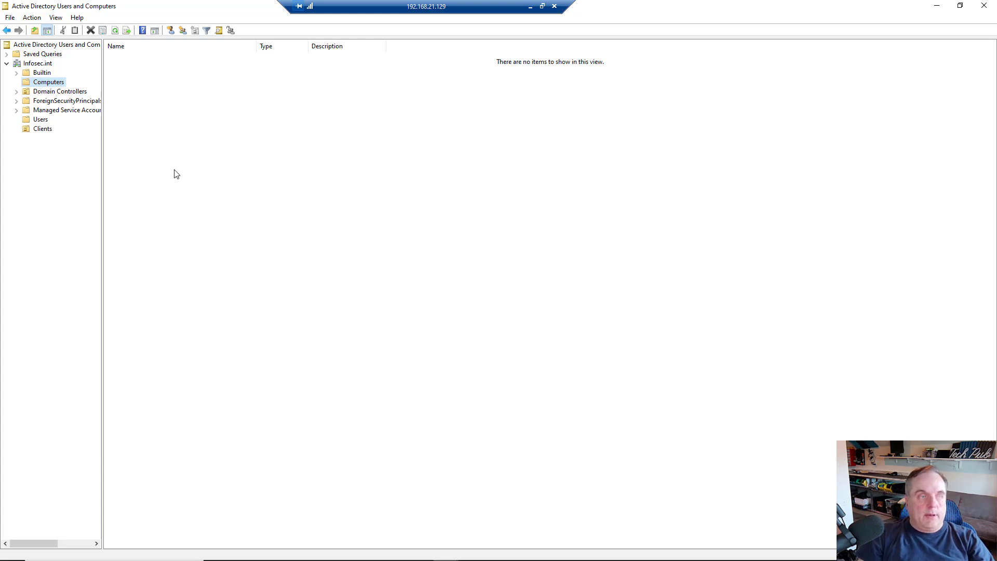
click(45, 130)
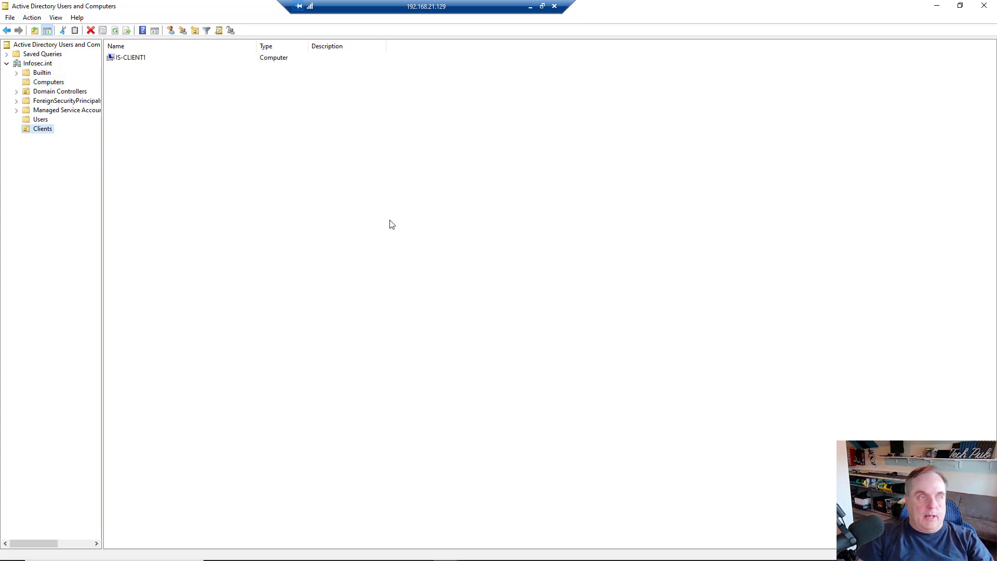
click(936, 5)
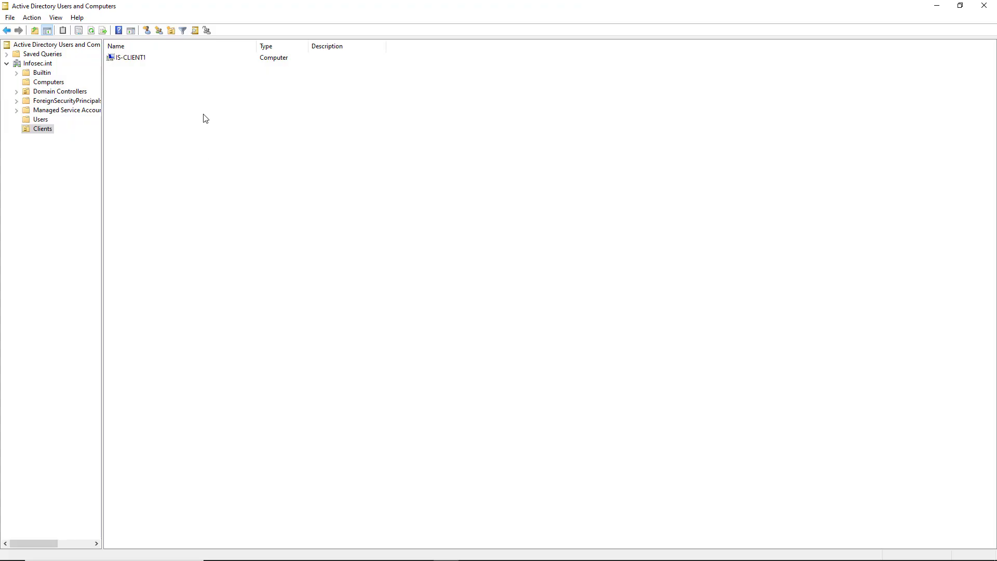
- Add a new group named 'LAPS' inside the Clients OU
right_click(205, 111)
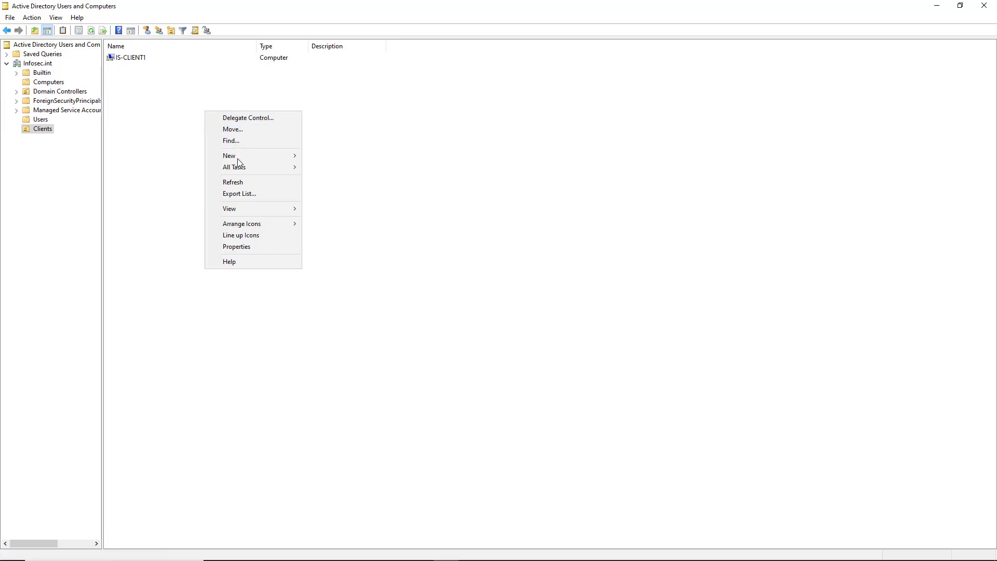
mouse_move(238, 158)
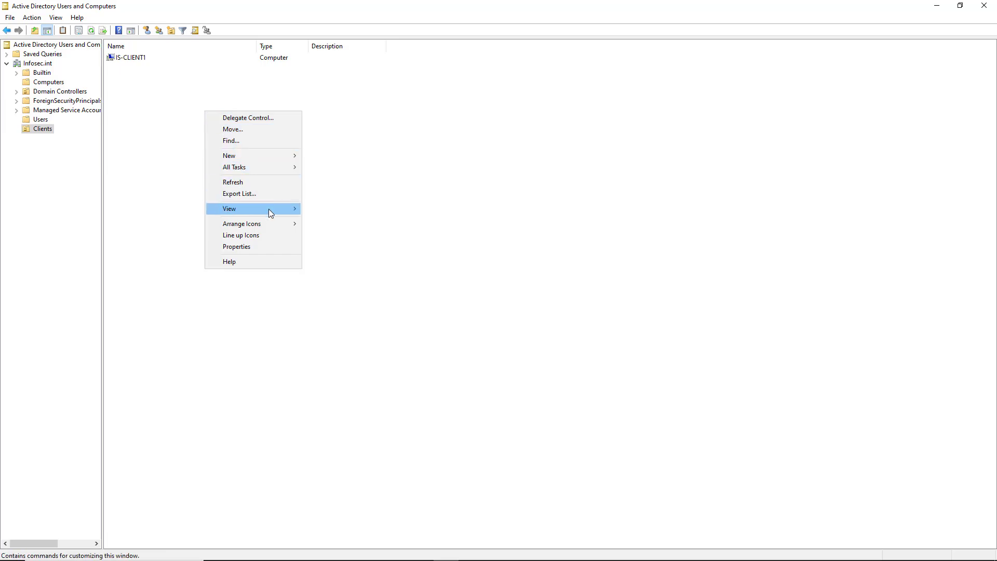
mouse_move(287, 156)
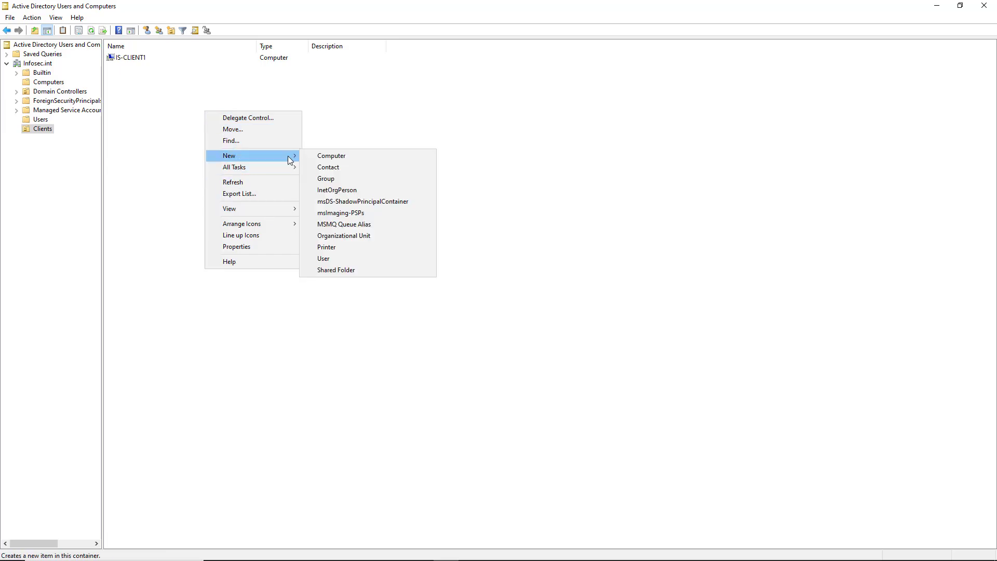
click(342, 179)
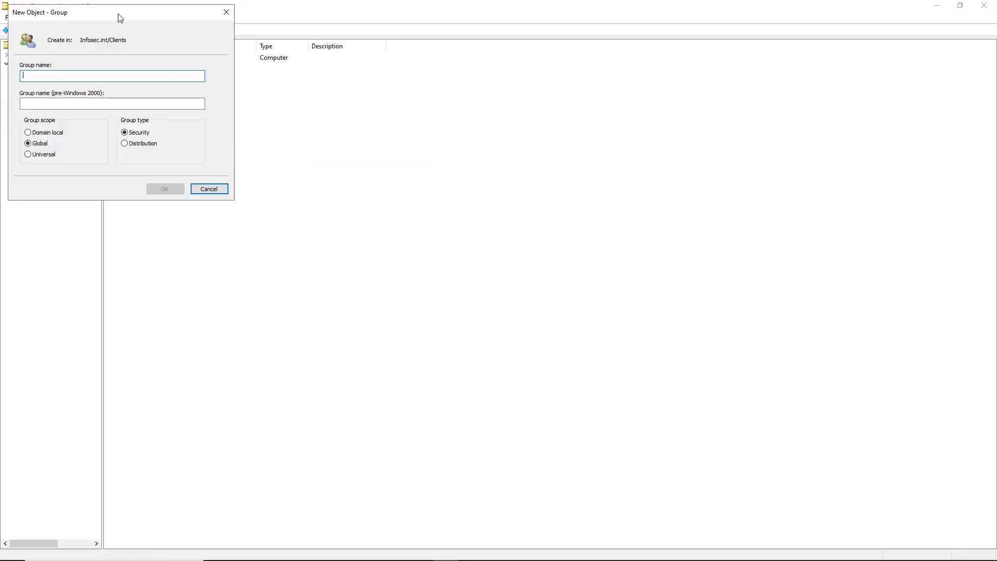
drag(120, 19, 473, 115)
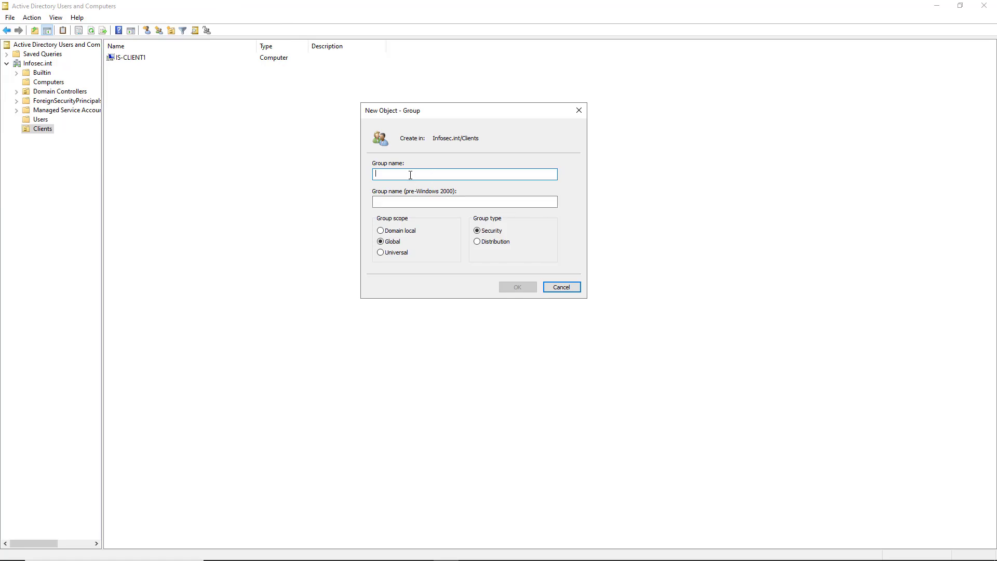
text(LAPS)
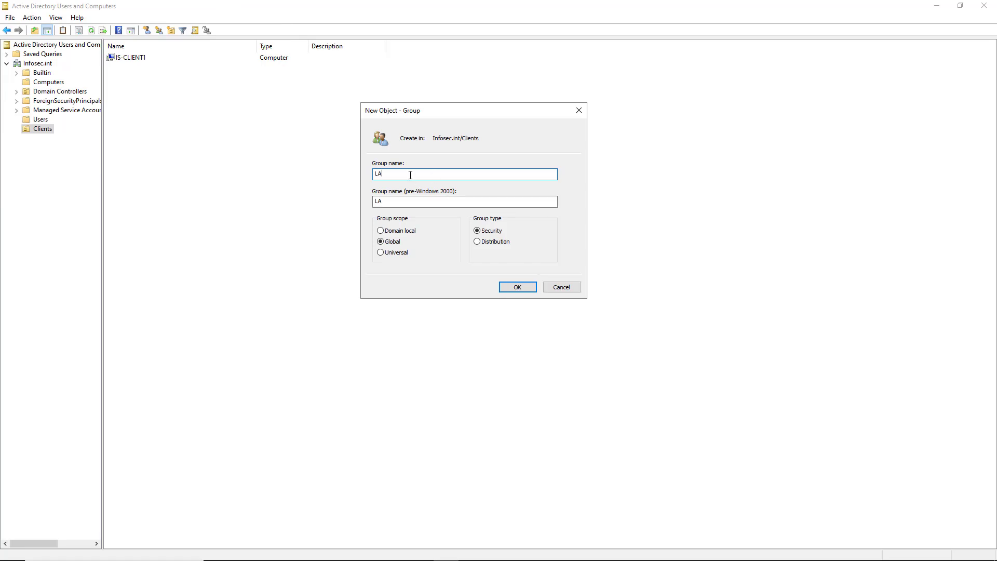
click(529, 292)
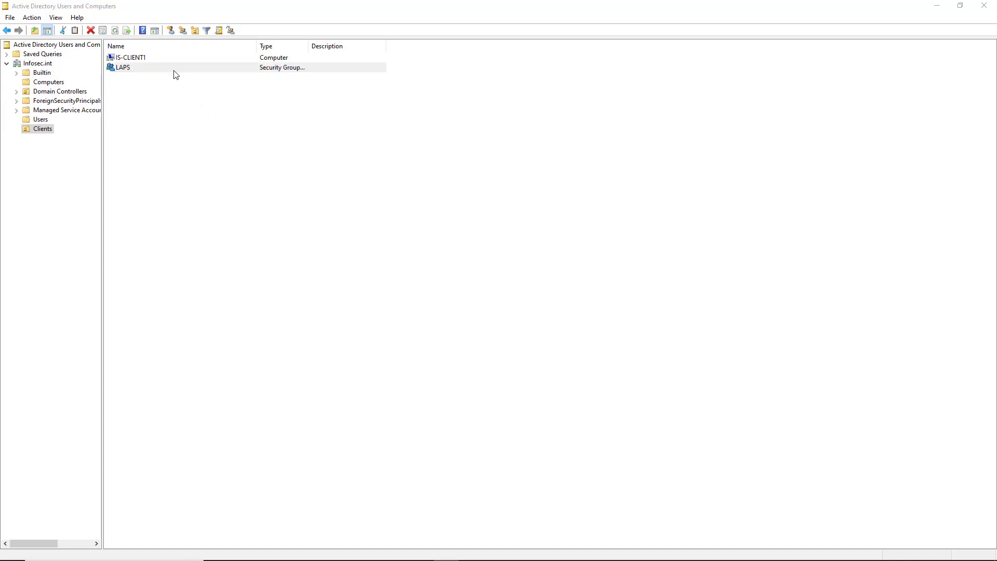
- Add computer IS-CLIENT1 to the LAPS group's members, with Computers included in object types
double_click(175, 70)
click(439, 186)
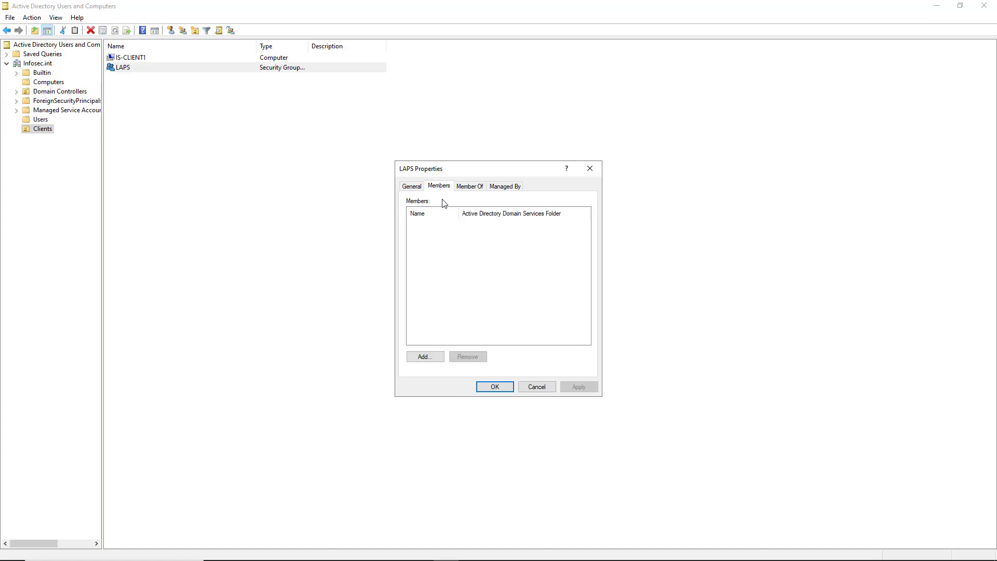
click(426, 357)
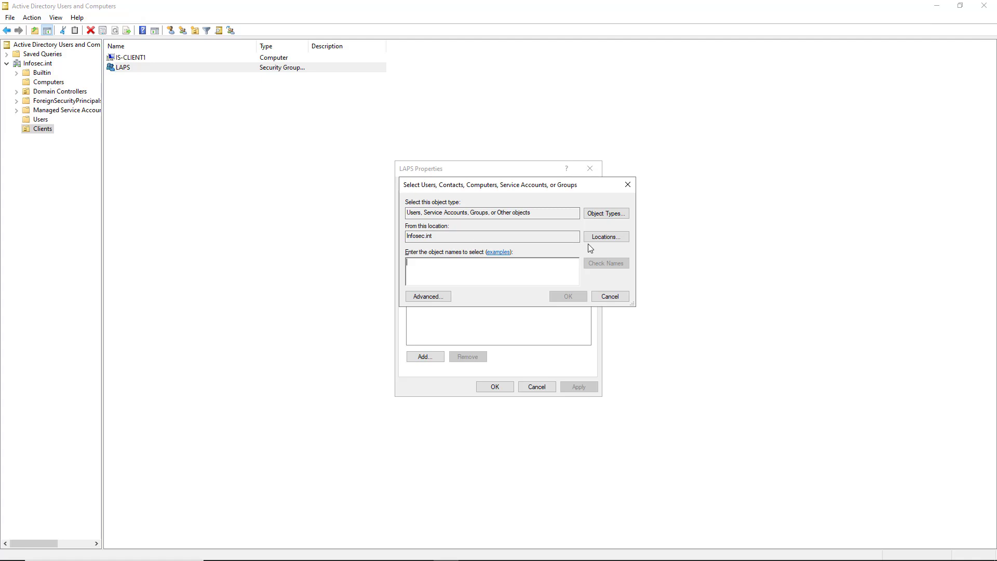
click(619, 215)
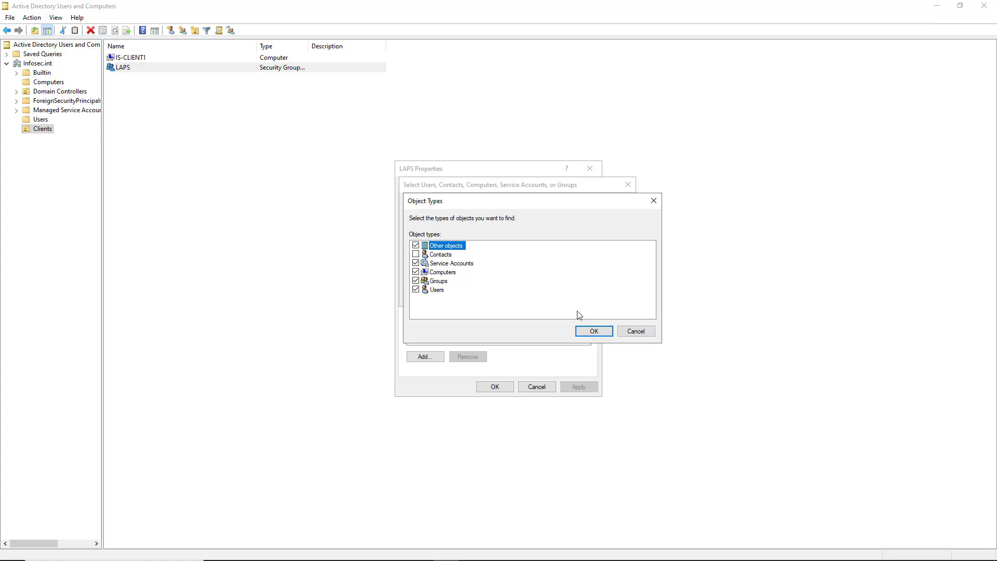
click(592, 331)
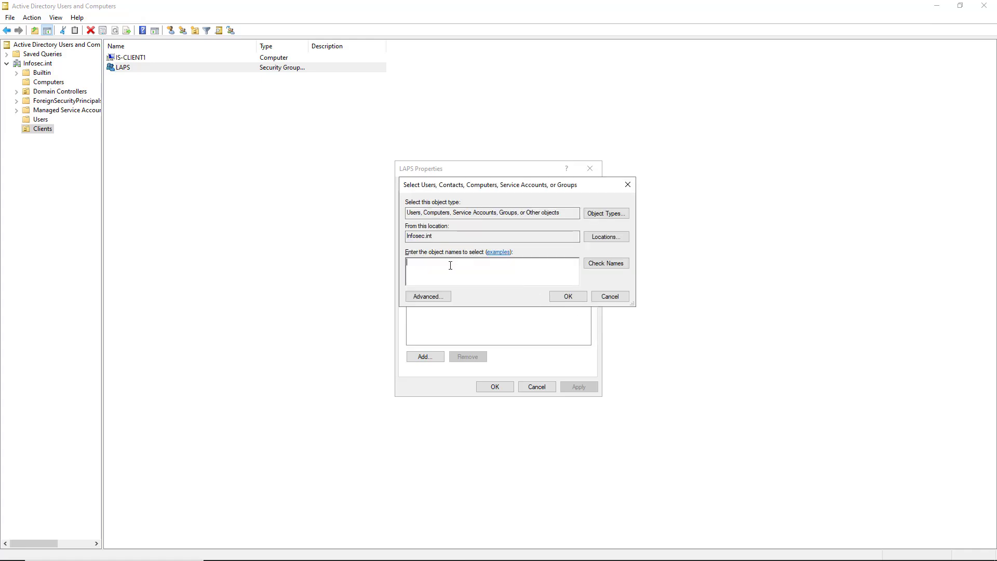
text(is-client)
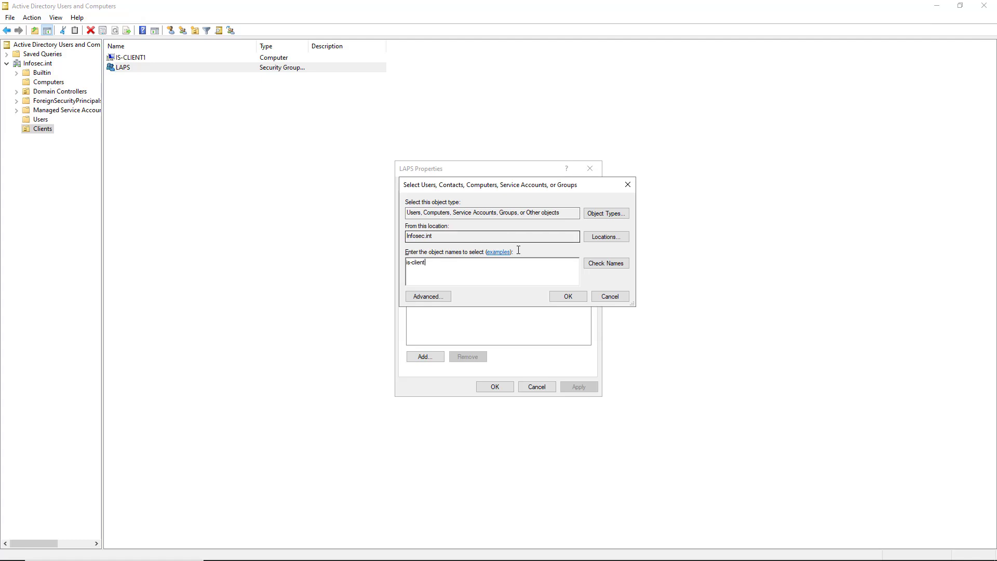
click(597, 263)
click(569, 297)
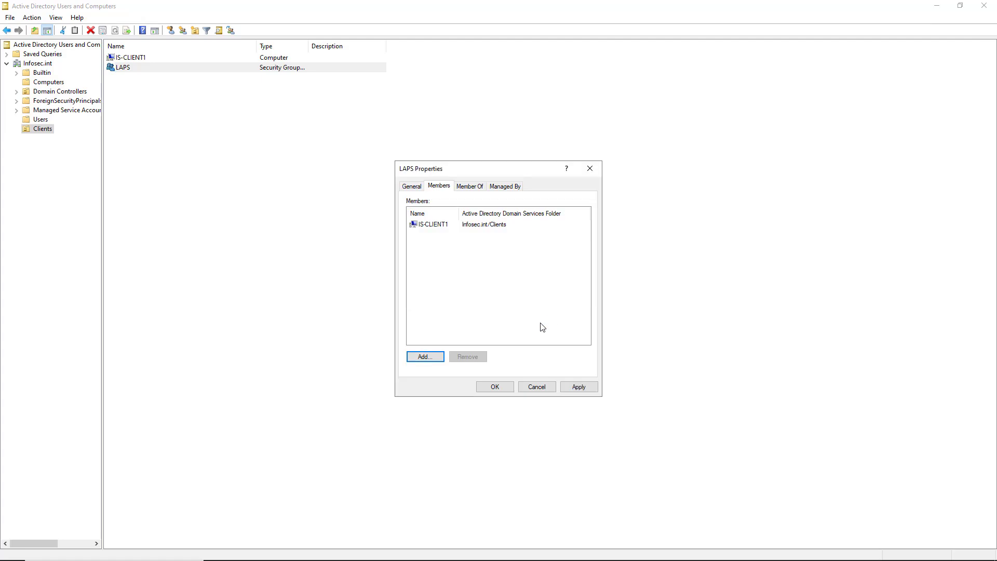
- Apply the LAPS group membership and bring up Notepad with the LAPS commands
click(494, 387)
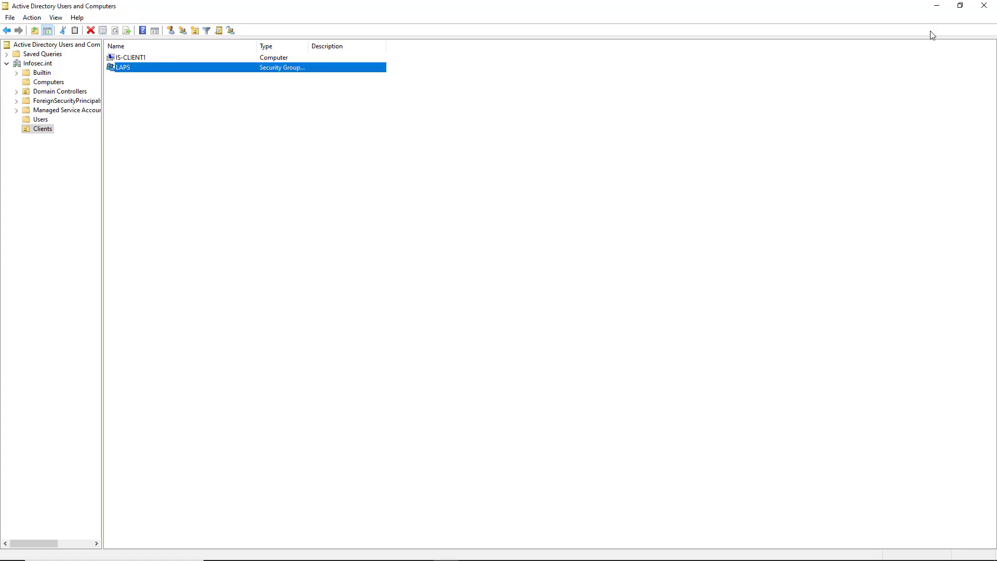
click(937, 6)
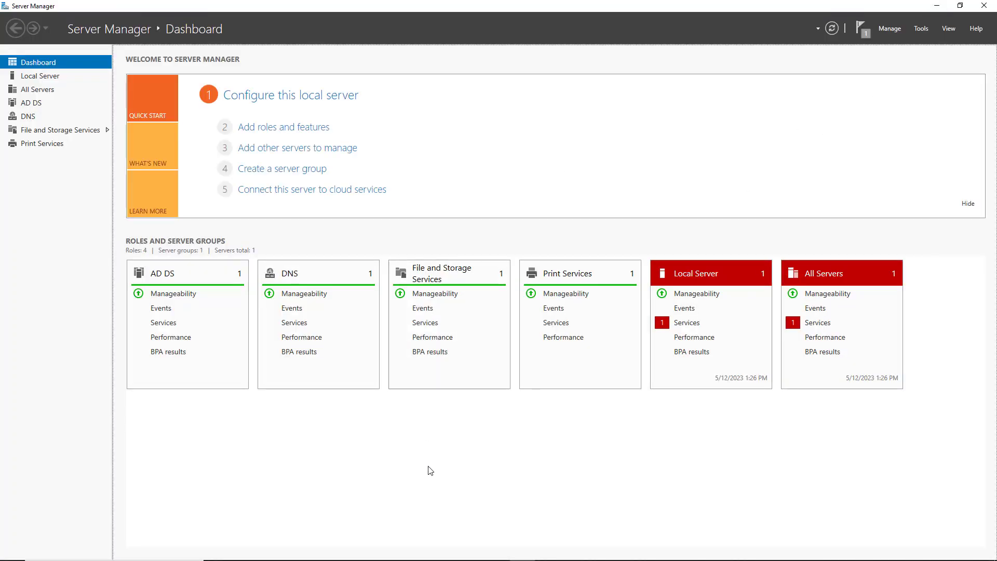
mouse_move(425, 554)
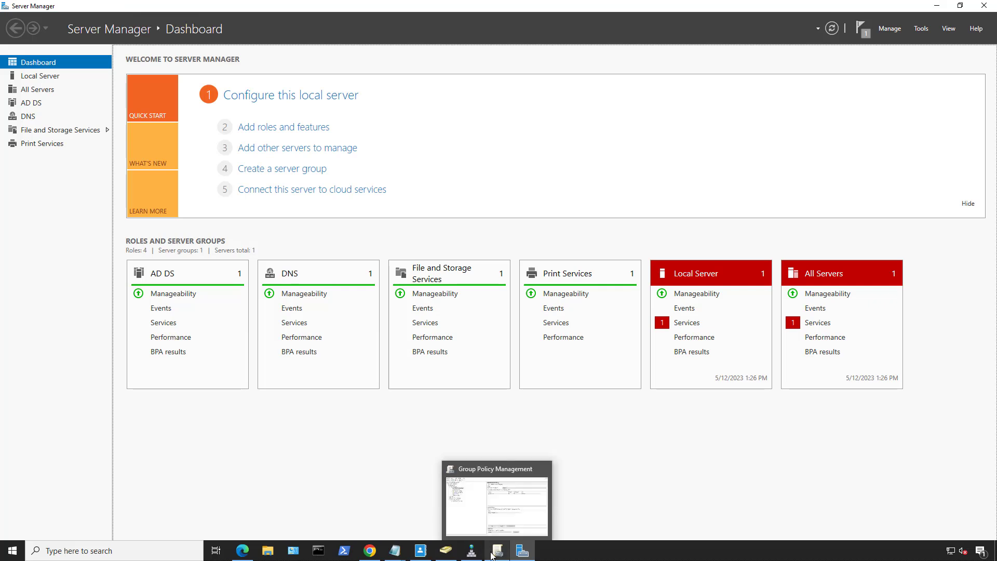
mouse_move(393, 556)
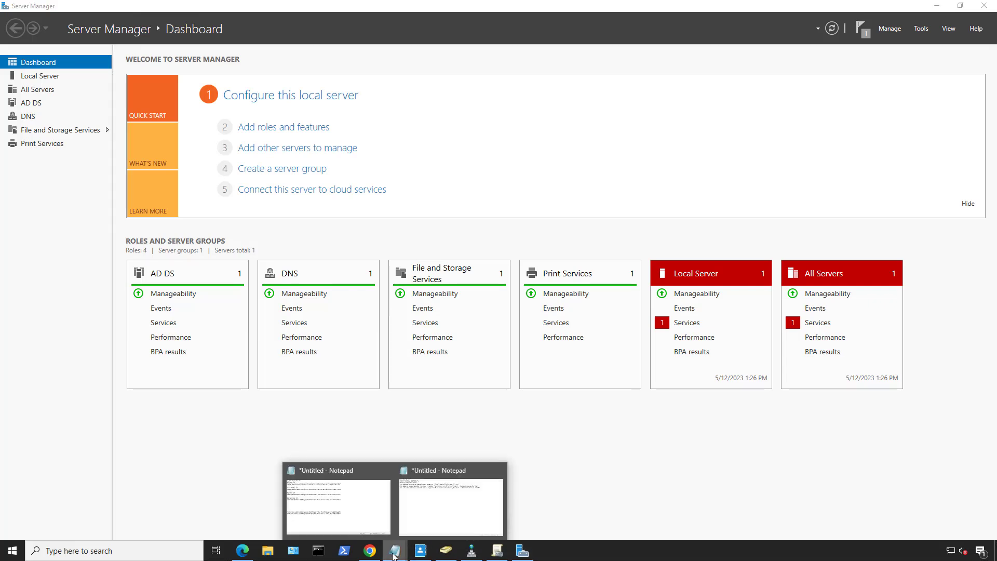
click(435, 526)
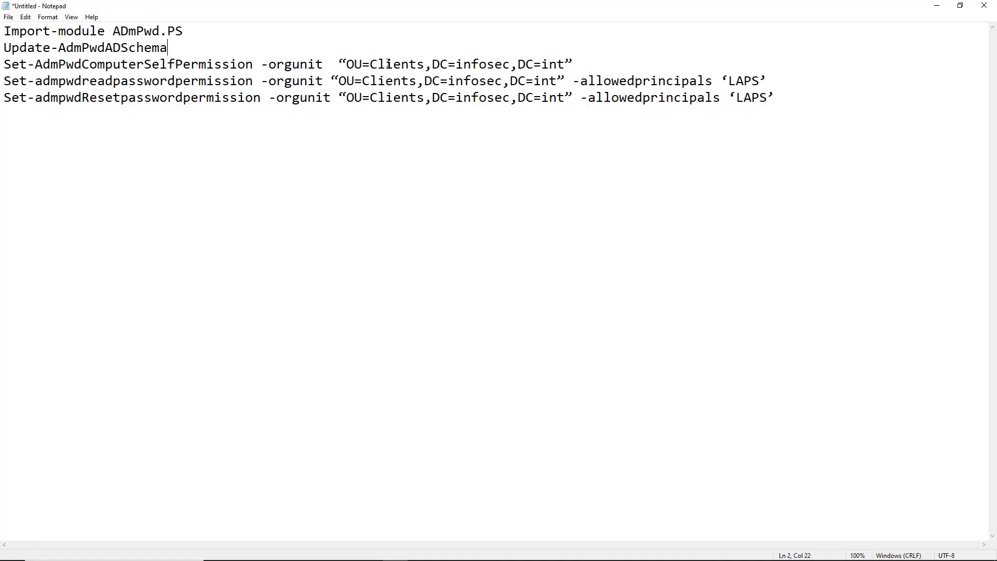
- Check the OU=Clients,DC=infosec,DC=int path in the LAPS permission commands
drag(423, 64, 388, 87)
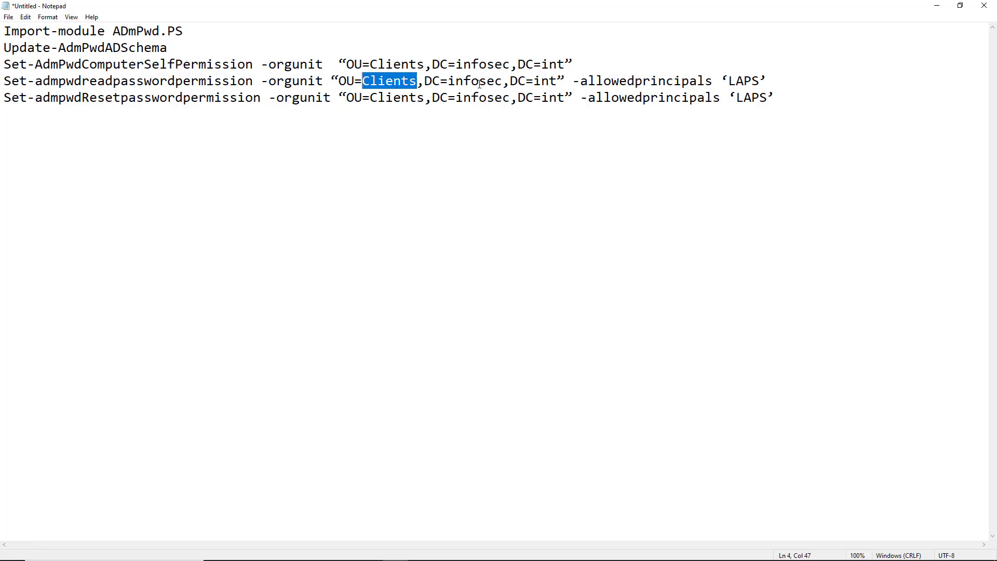
click(500, 70)
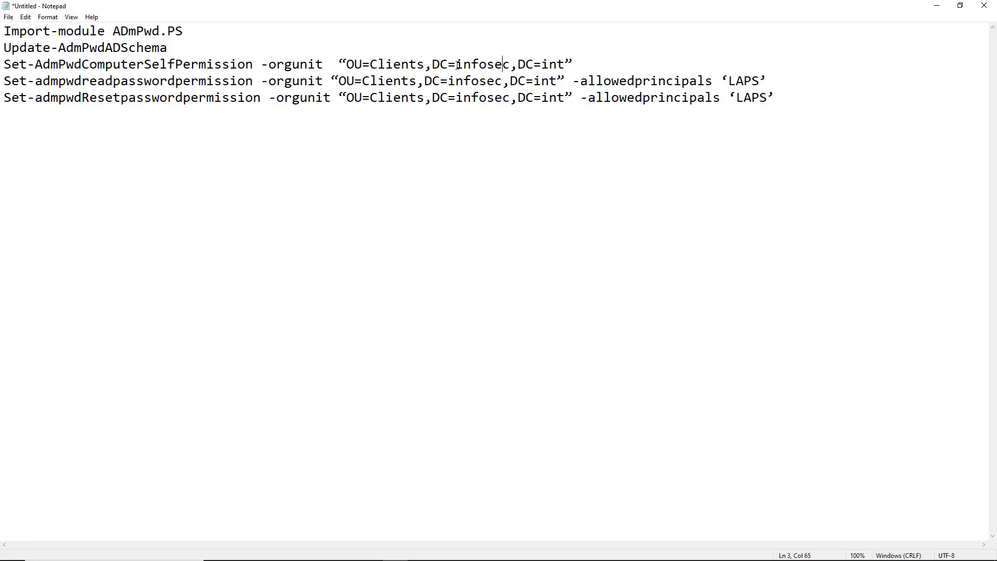
drag(457, 66, 571, 66)
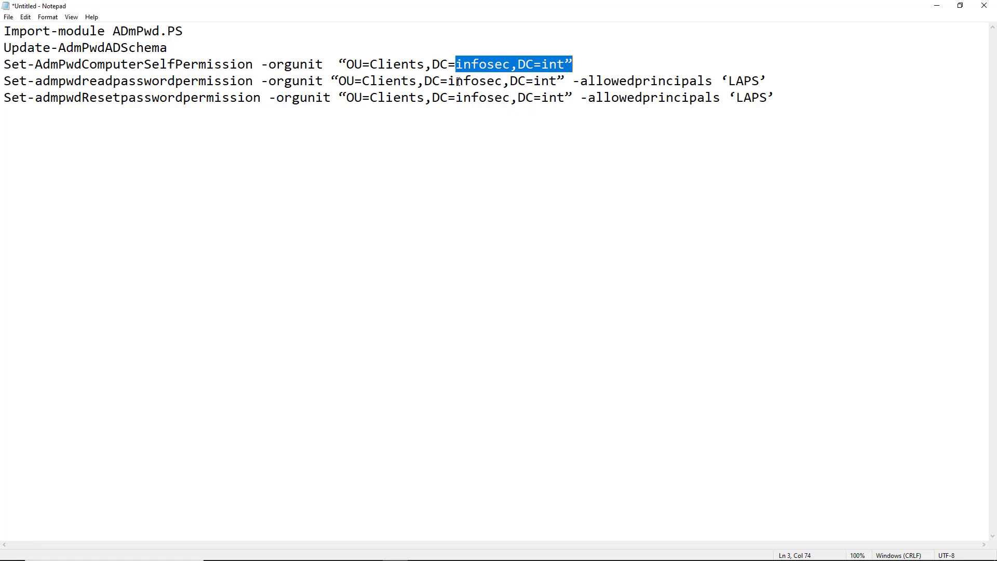
drag(448, 81, 557, 82)
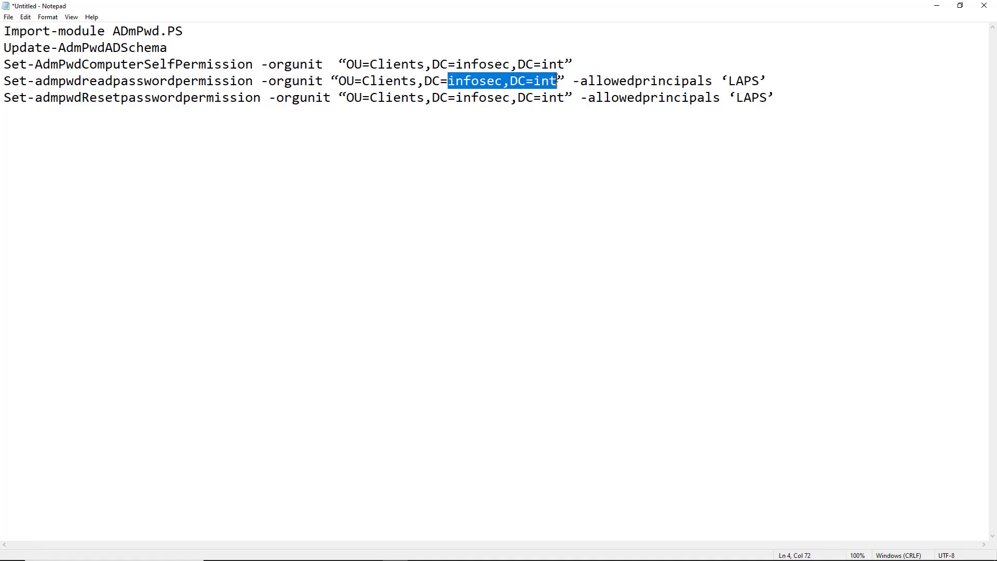
click(505, 120)
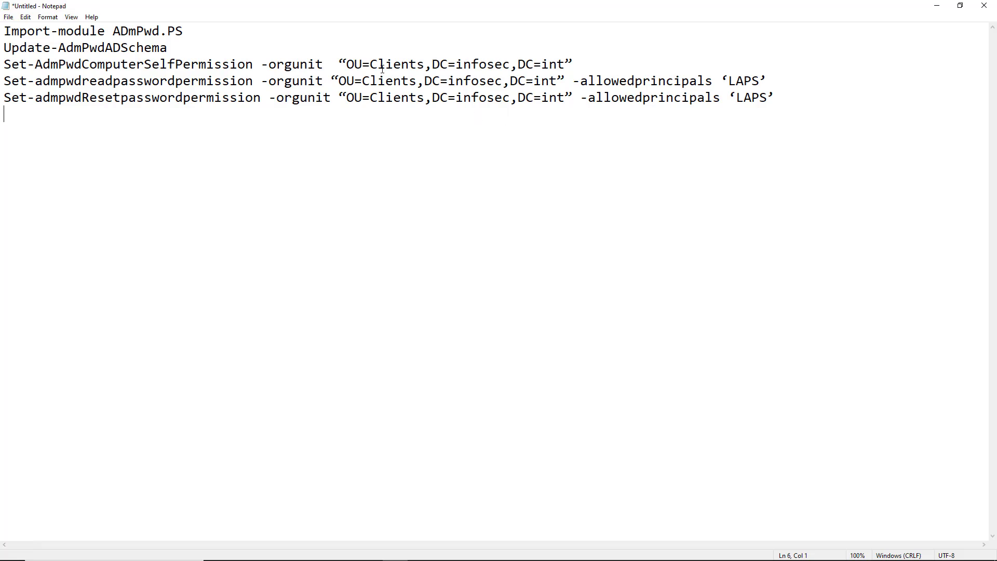
drag(373, 64, 425, 64)
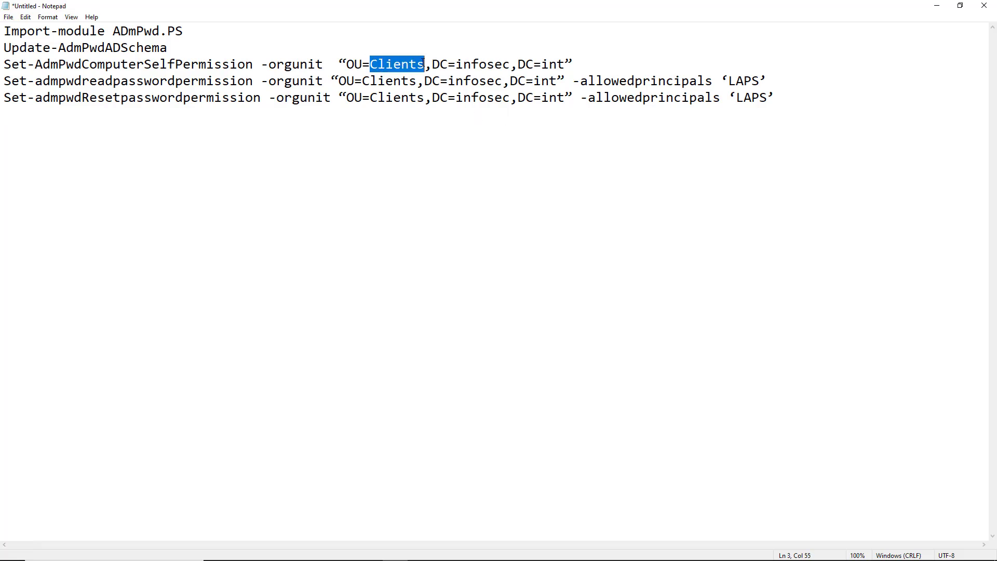
click(697, 109)
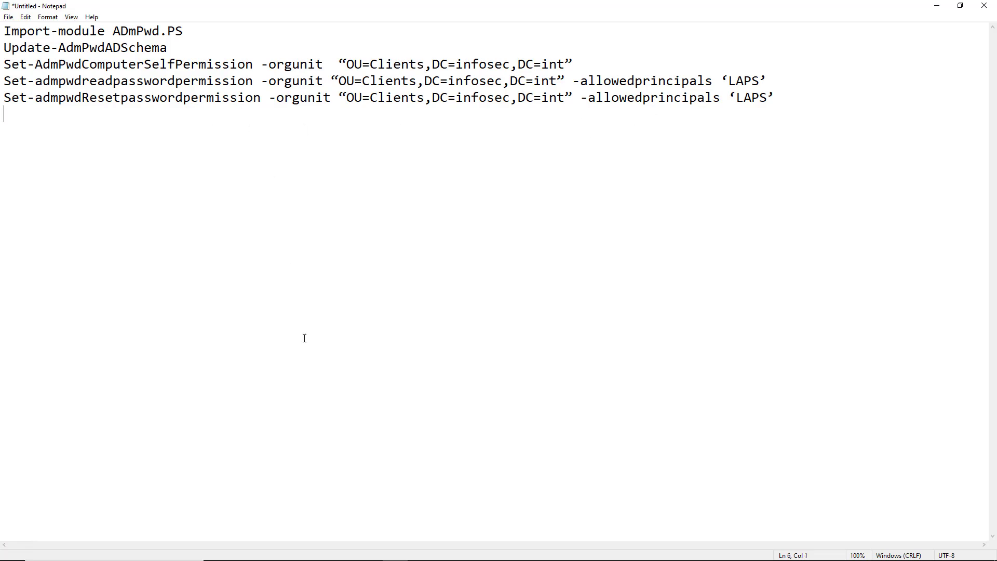
- Launch Windows PowerShell (Admin) from the Start button's quick-access list
mouse_move(275, 556)
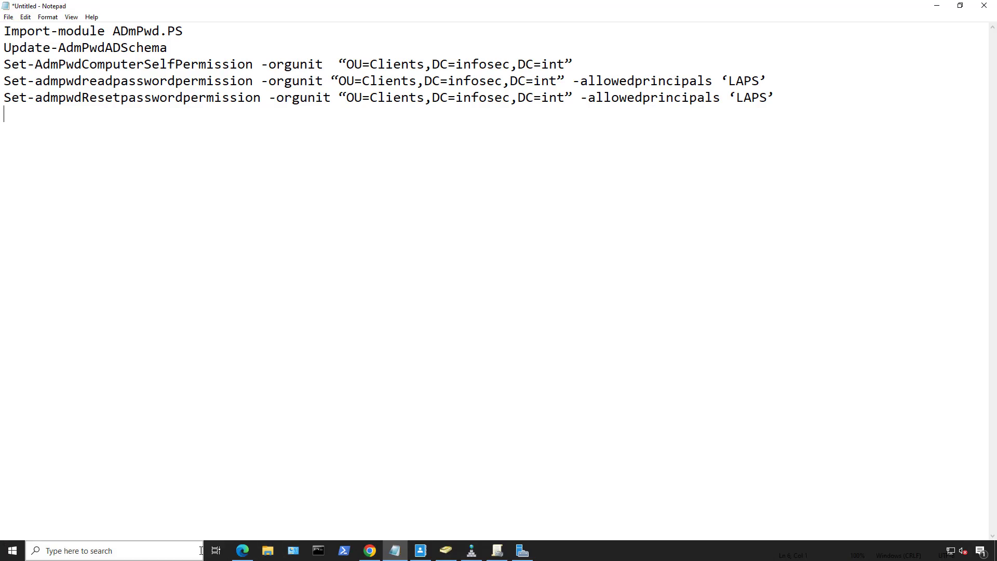
click(13, 553)
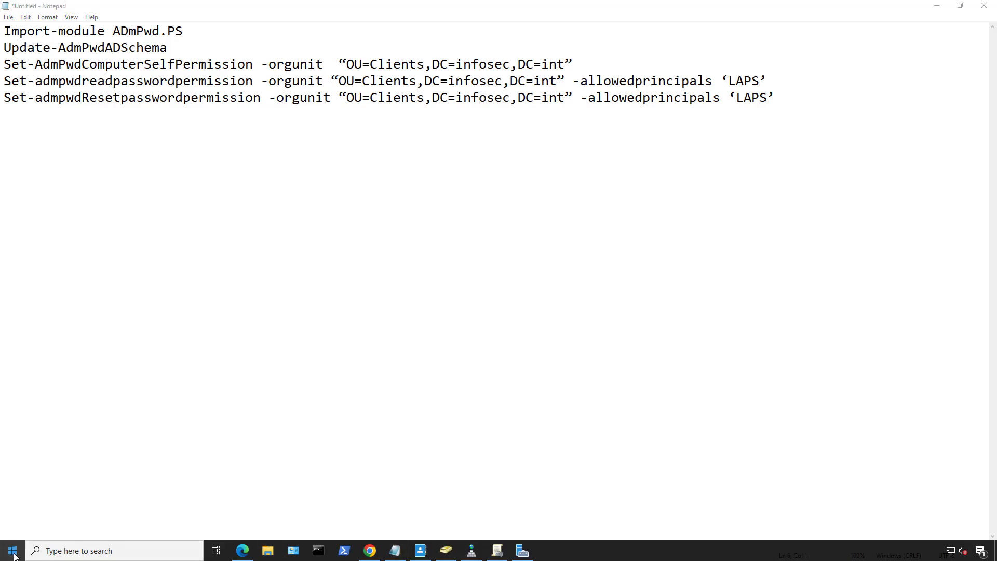
right_click(14, 556)
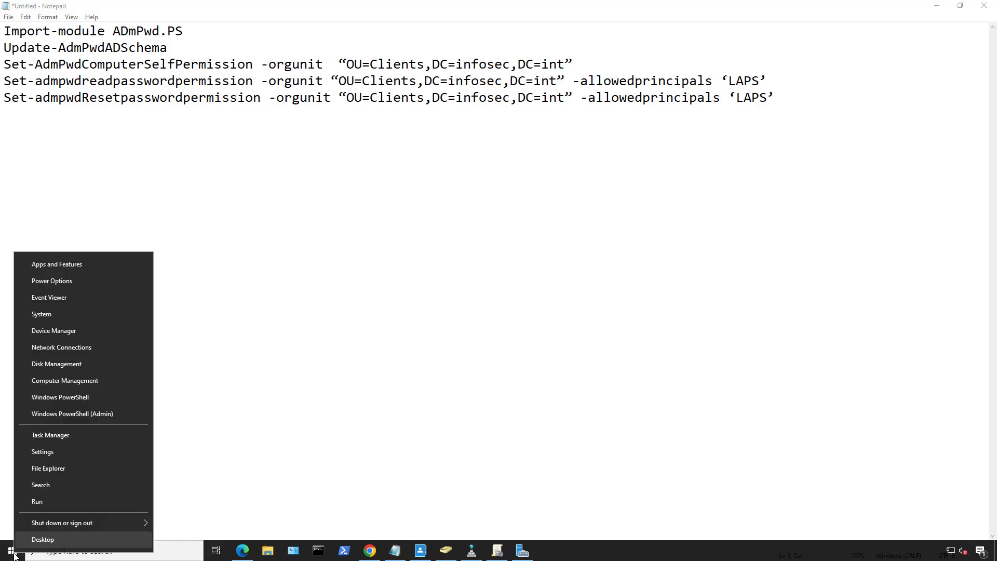
click(69, 412)
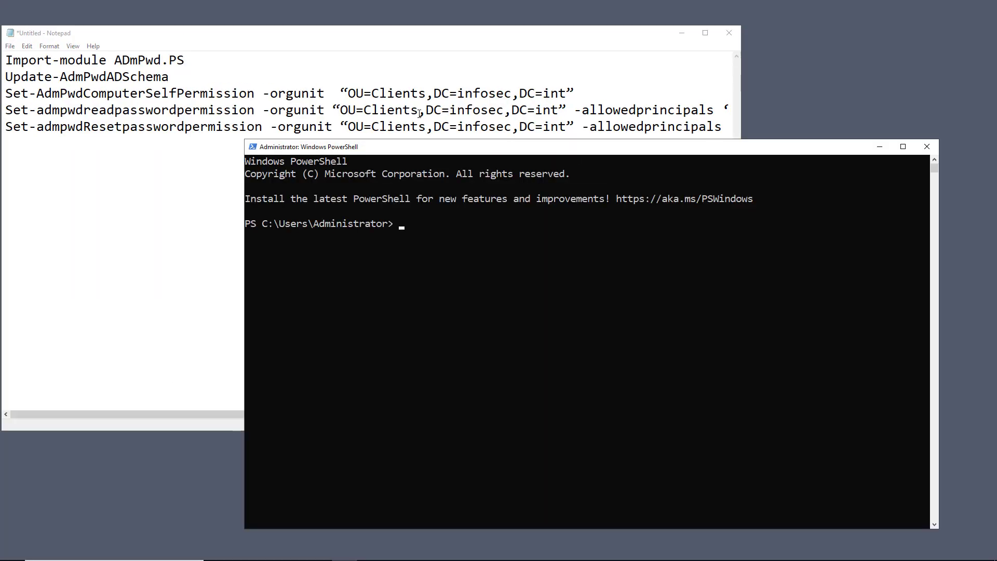
- Run Import-module ADmPwd.PS, copied from the Notepad script
drag(206, 65, 6, 61)
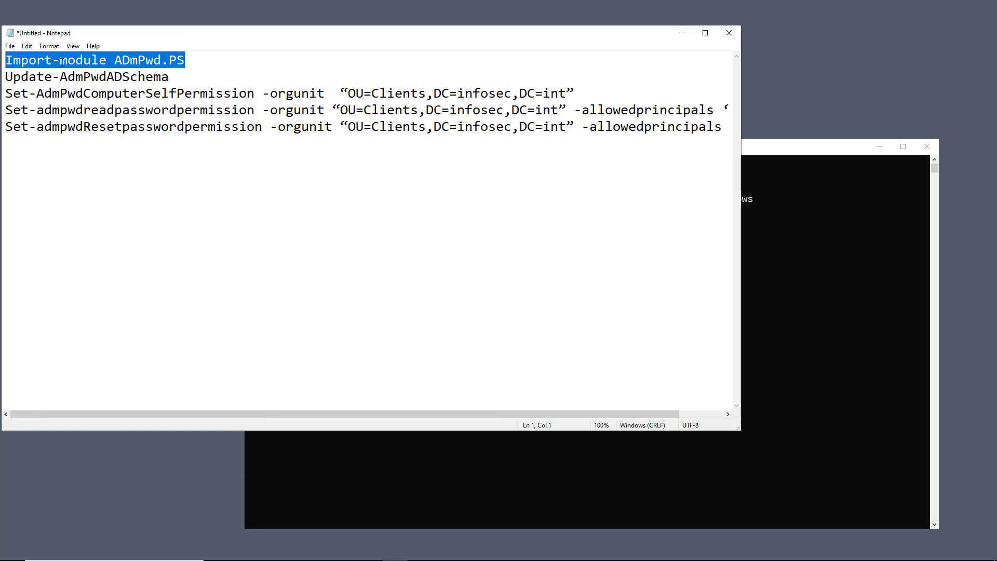
right_click(69, 60)
click(97, 94)
click(797, 348)
right_click(454, 253)
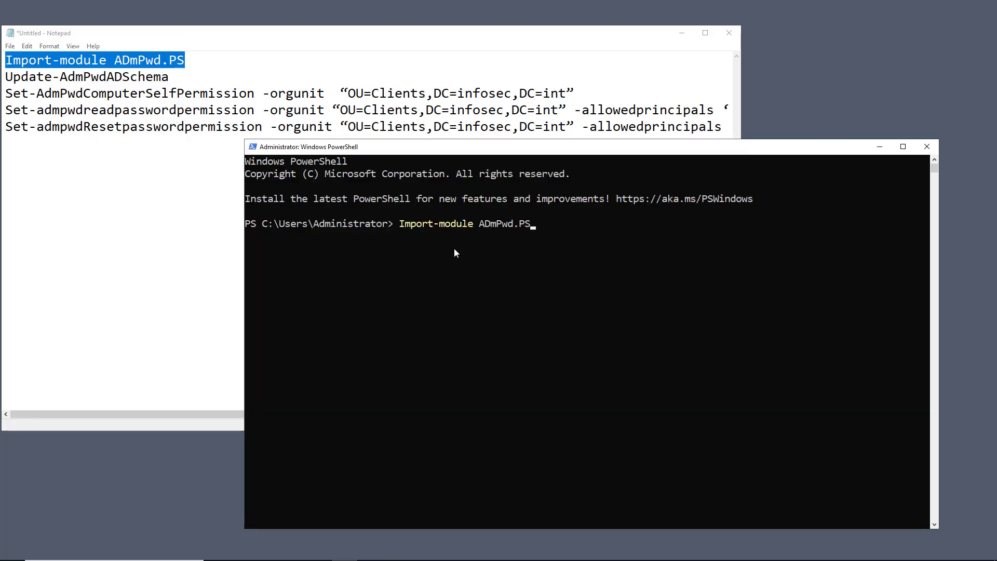
key(Return)
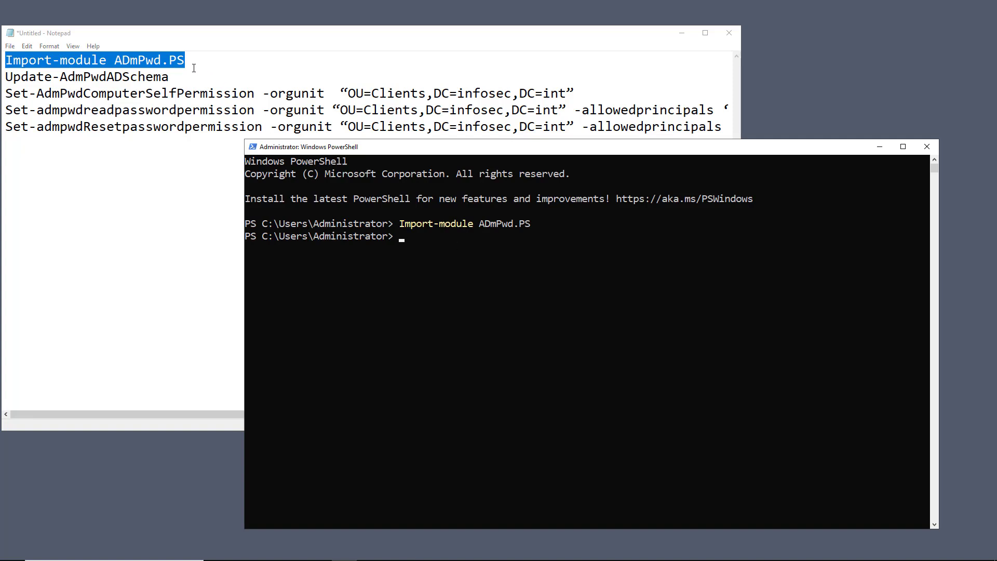
- Run Update-AdmPwdADSchema to add the LAPS attributes to the AD schema
drag(170, 77, 6, 77)
right_click(42, 78)
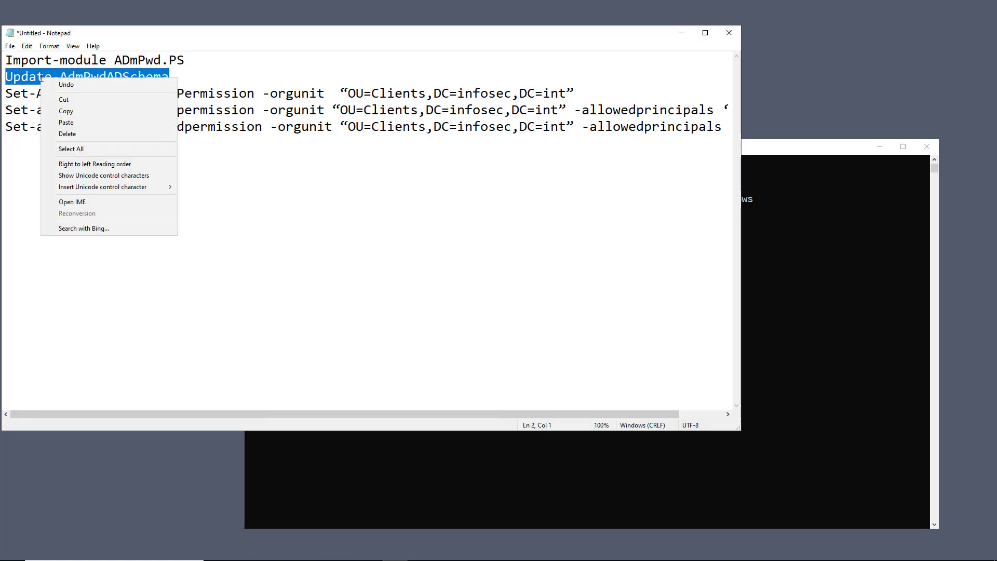
click(68, 111)
click(773, 266)
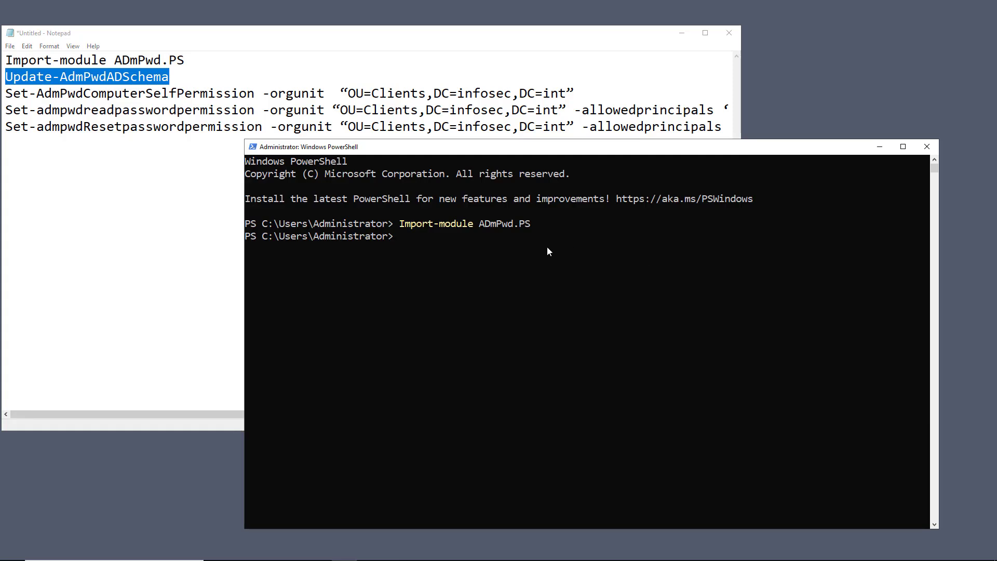
right_click(503, 248)
key(Return)
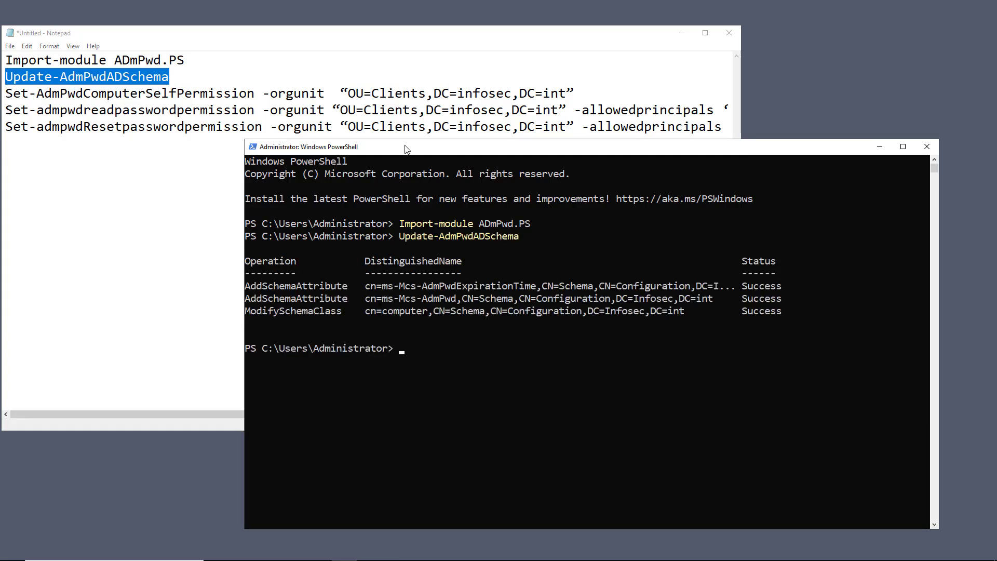
click(570, 82)
drag(580, 91, 6, 93)
- Run Set-AdmPwdComputerSelfPermission on OU=Clients, fixing the path quotes
key(ctrl+c)
click(428, 185)
right_click(428, 185)
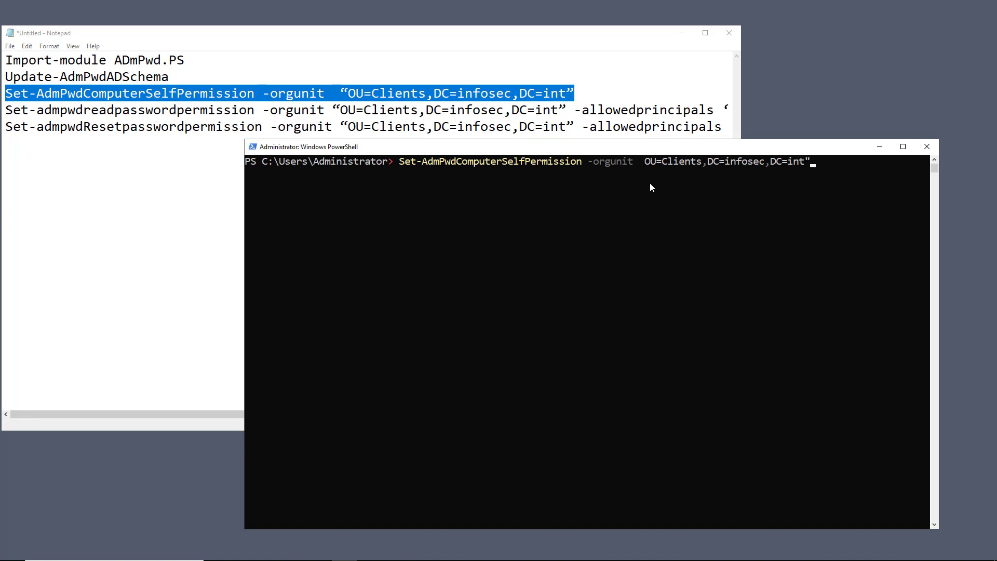
text(")
key(Left)
key(Left)
key(Left)
key(Left)
key(Left)
key(Left)
key(Left)
key(Left)
key(Left)
key(Left)
key(Left)
key(Left)
key(Left)
key(Left)
key(Left)
key(Left)
key(Left)
key(Left)
key(Left)
key(Left)
key(Left)
key(Left)
key(Left)
key(Left)
key(Left)
key(Left)
key(Left)
text(")
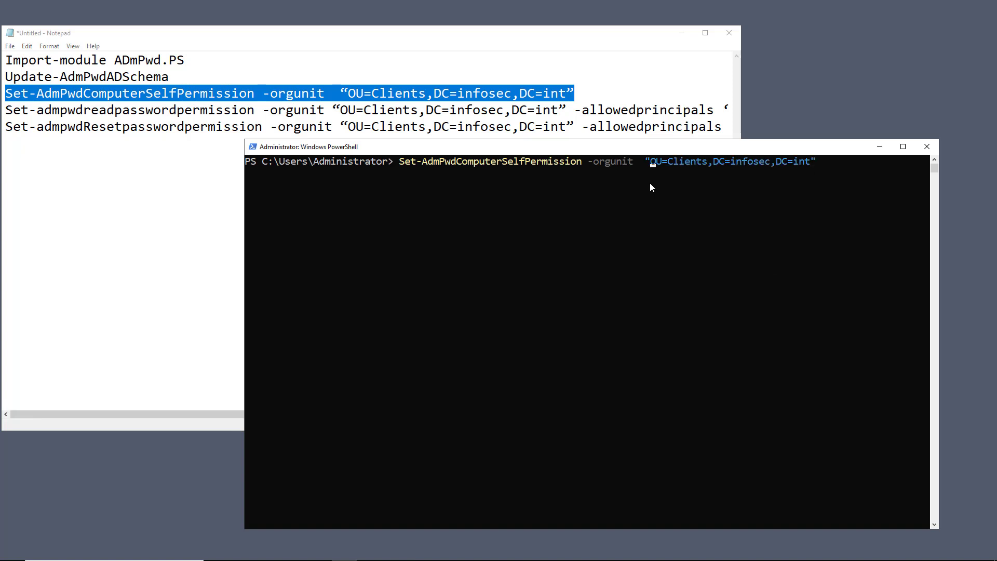
key(Return)
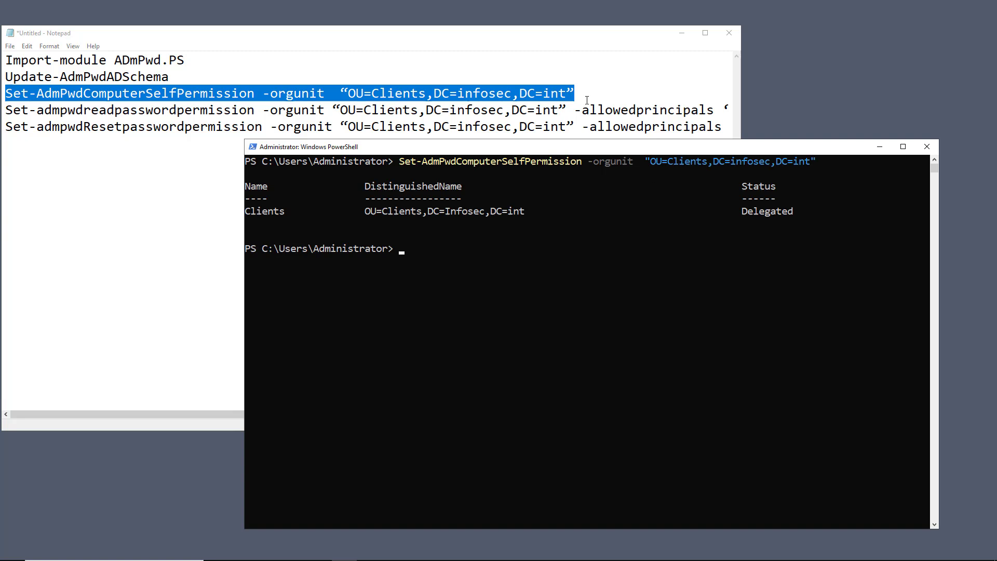
- Grant the LAPS group read-password permission on the Clients OU
click(683, 109)
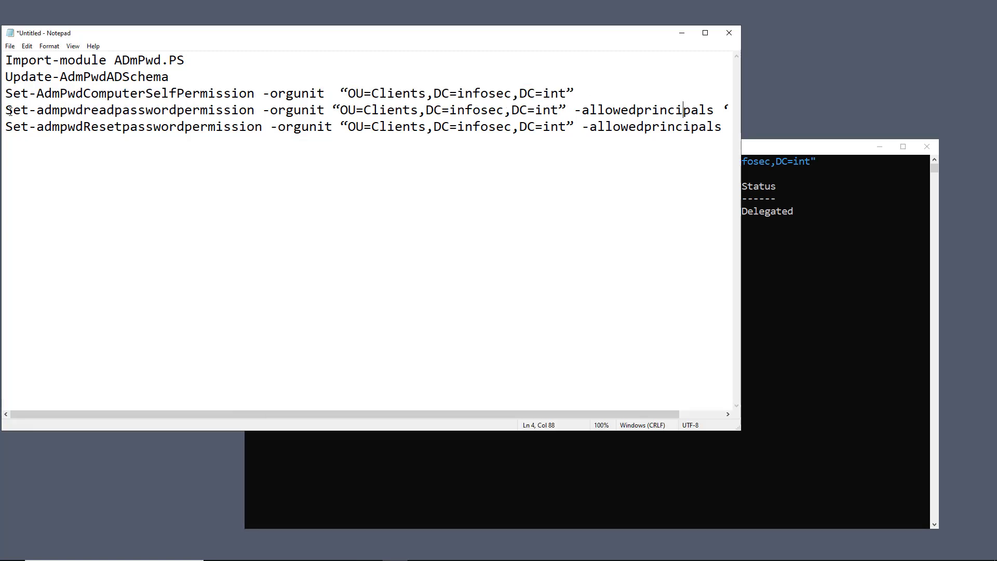
drag(10, 110, 729, 110)
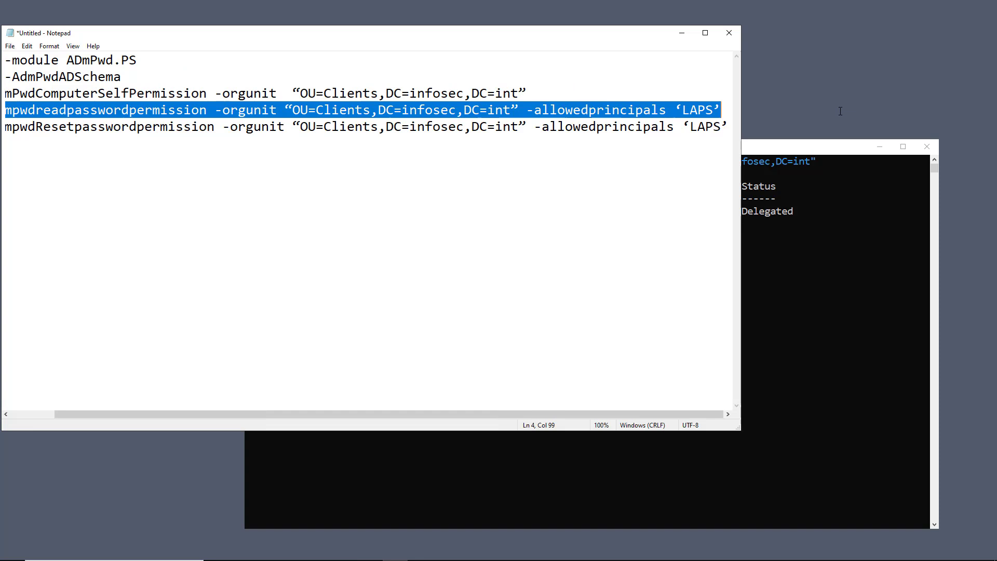
right_click(670, 116)
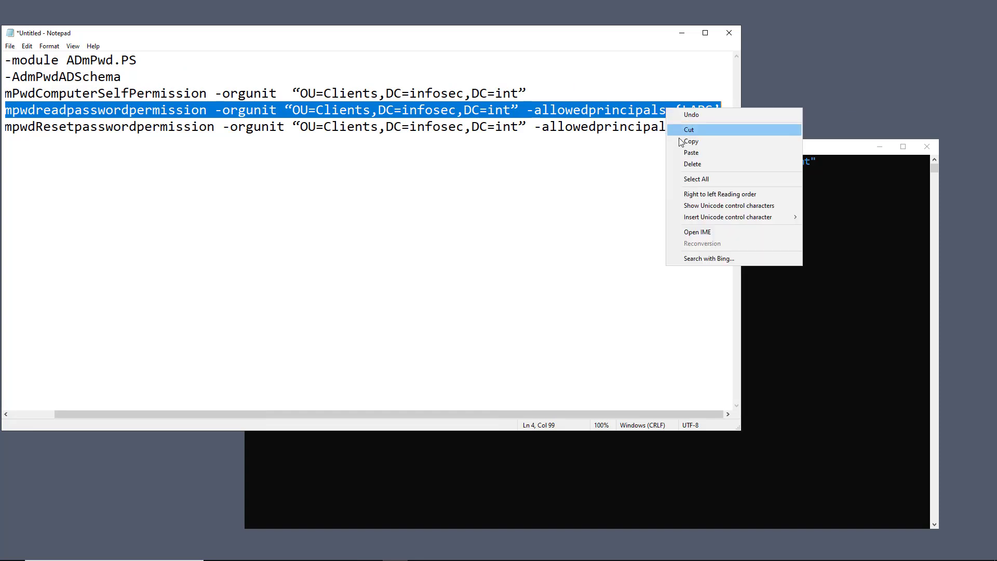
click(686, 138)
click(765, 220)
right_click(547, 274)
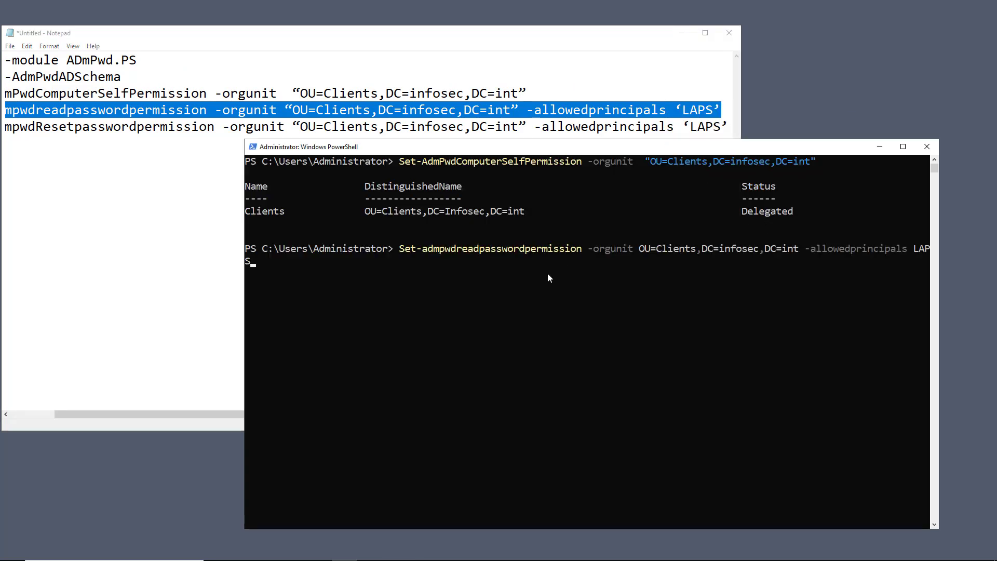
key(Left)
key(Left)
key(Left)
key(Left)
key(Left)
key(Left)
key(Left)
key(Left)
key(Left)
key(Left)
key(Left)
key(Left)
key(Left)
key(Left)
key(Left)
key(Left)
key(Left)
key(Left)
key(Left)
key(Left)
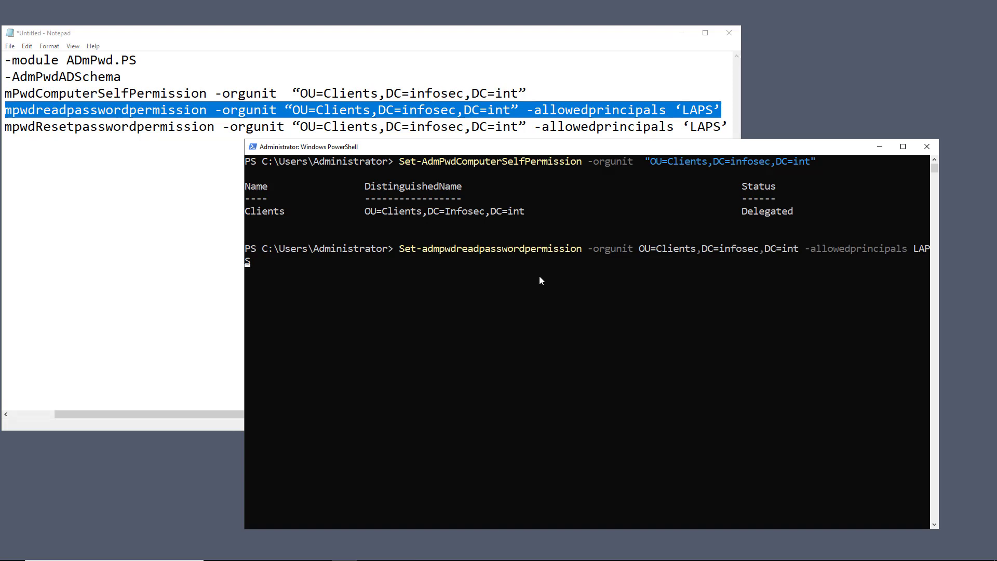
key(Return)
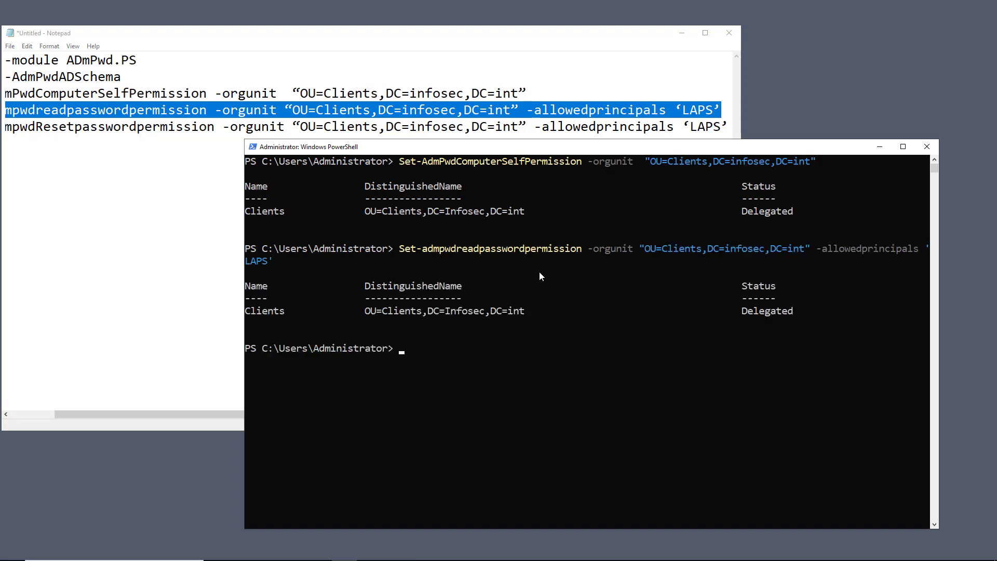
- Grant the LAPS group reset-password permission on the Clients OU
click(174, 143)
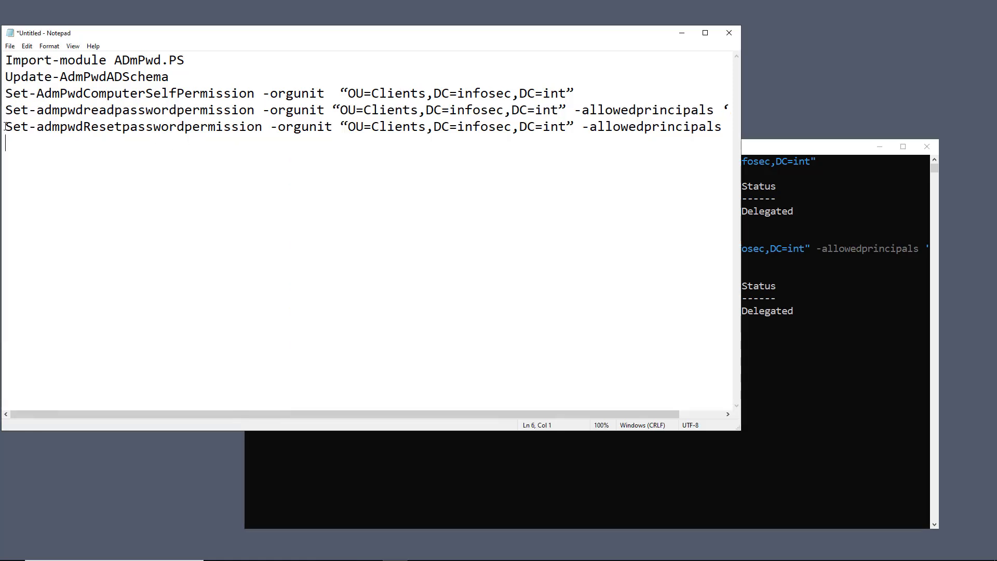
drag(5, 127, 878, 151)
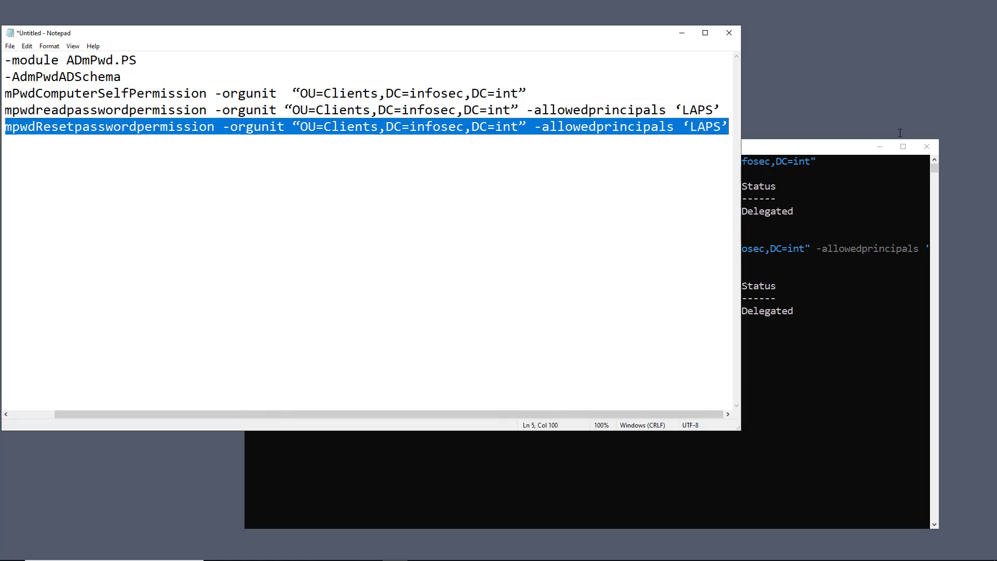
key(ctrl+c)
click(852, 158)
right_click(851, 159)
key(Return)
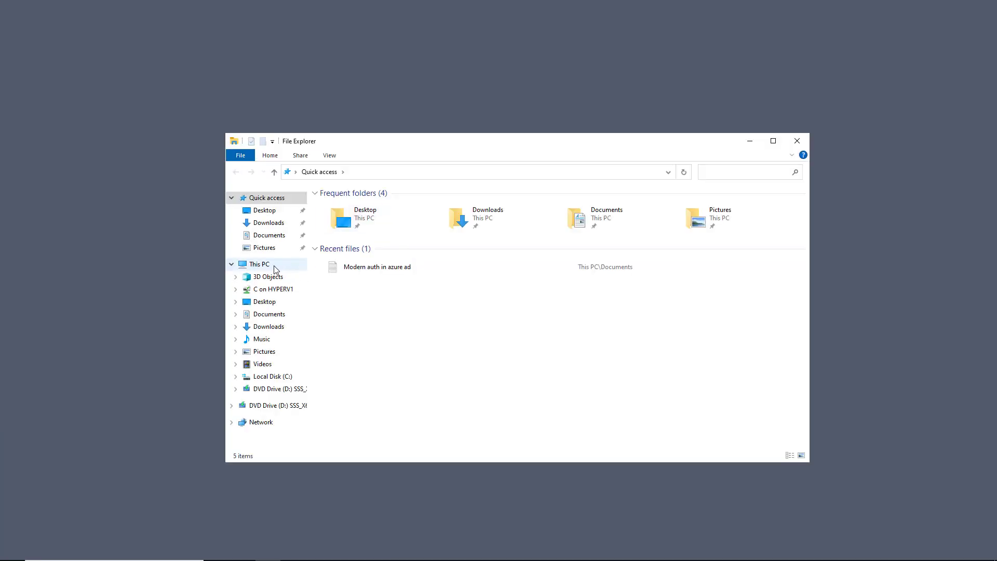
- Create a new folder named Install at the root of Local Disk (C:) and bring up its context menu
click(273, 267)
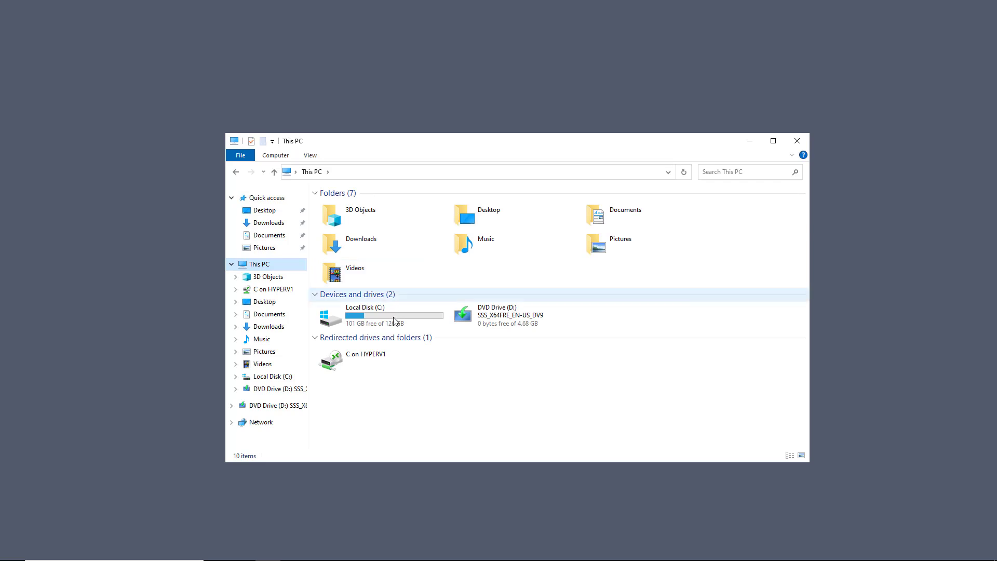
double_click(400, 321)
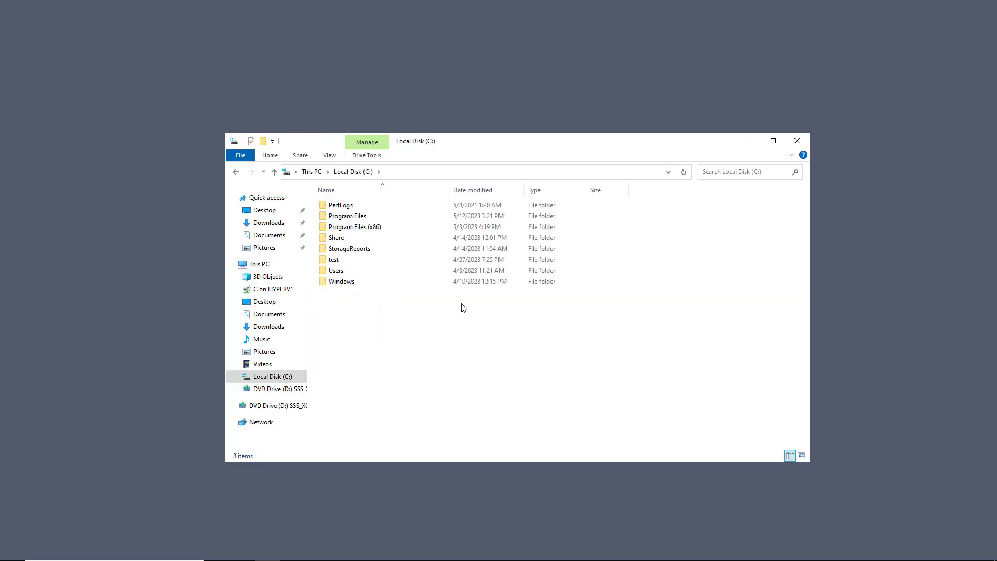
right_click(464, 308)
mouse_move(540, 402)
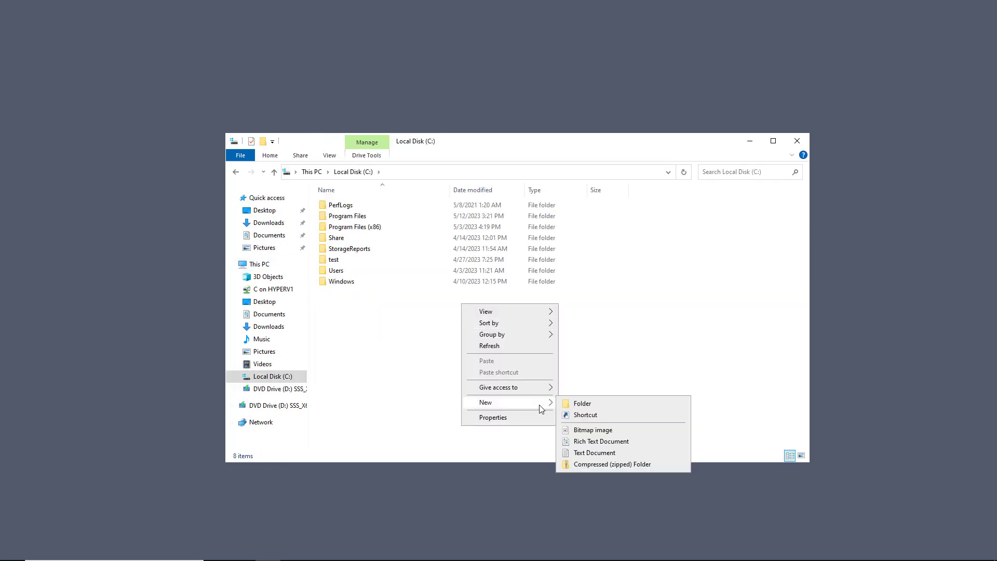
click(582, 404)
text(Install)
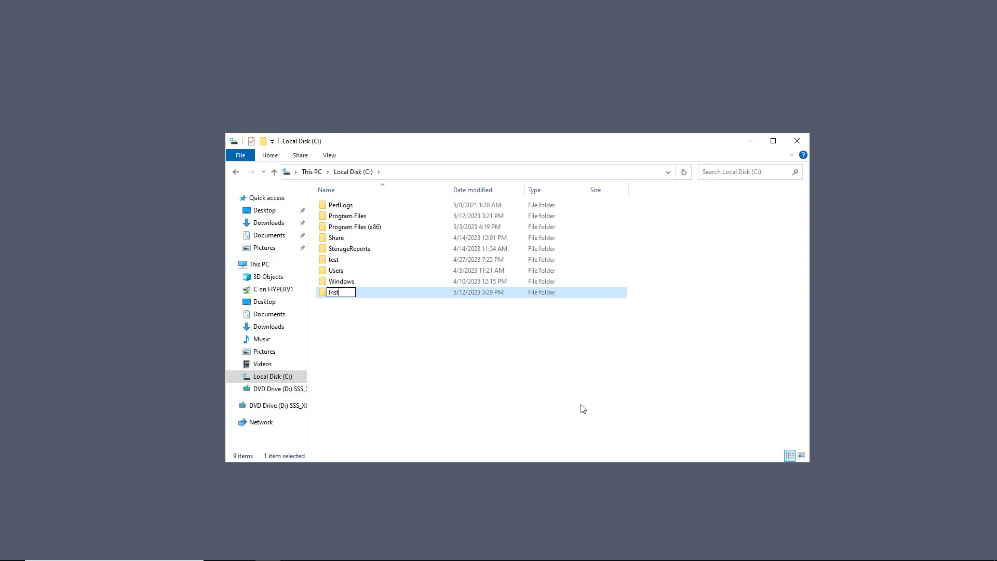
right_click(339, 300)
right_click(338, 292)
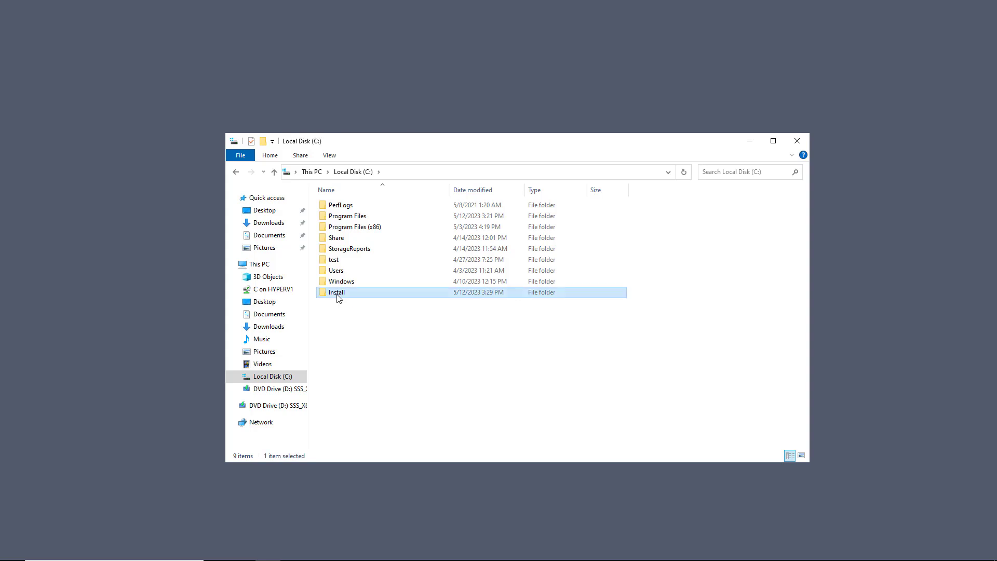
- Turn on advanced sharing for the Install folder
click(364, 468)
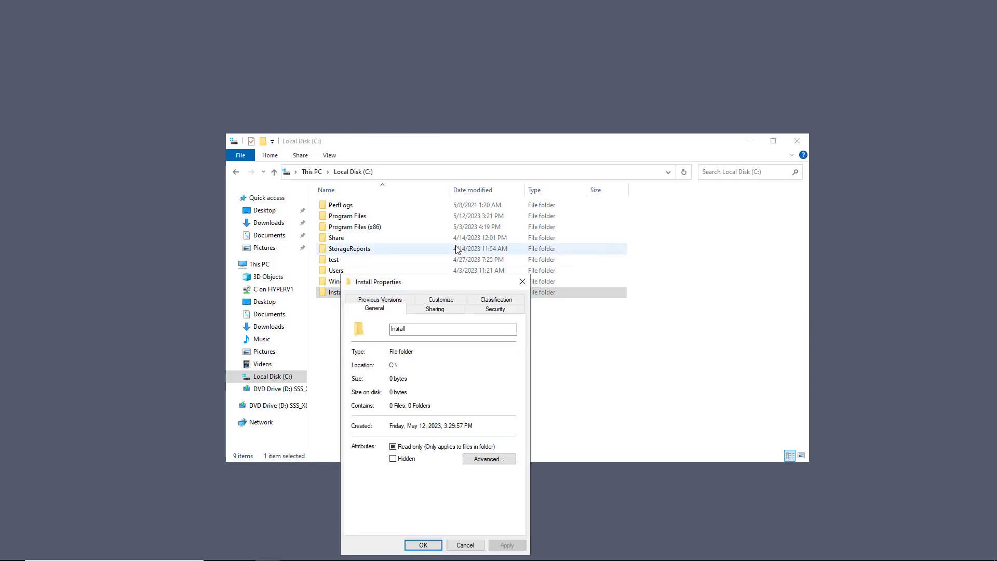
drag(434, 282, 467, 169)
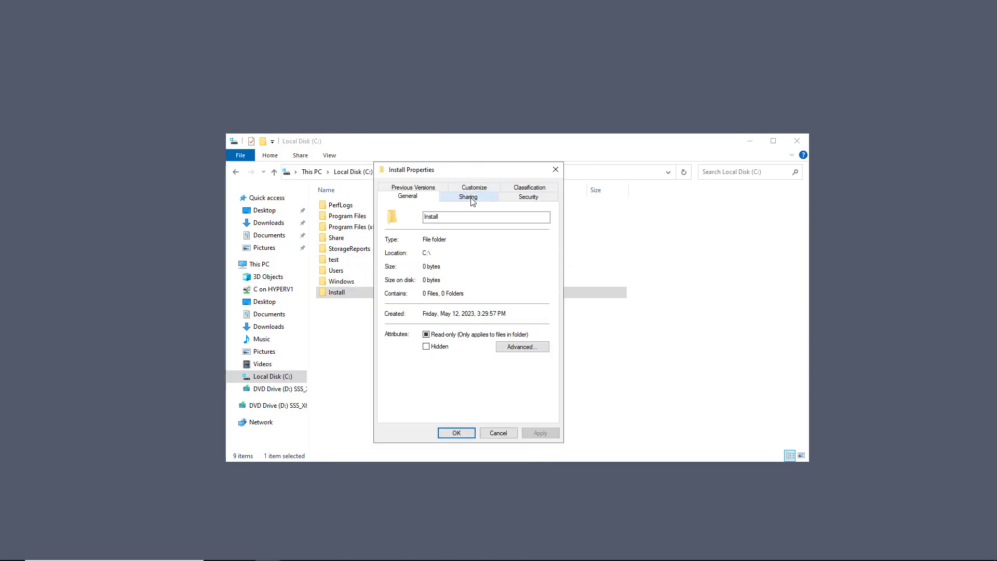
click(468, 196)
click(418, 319)
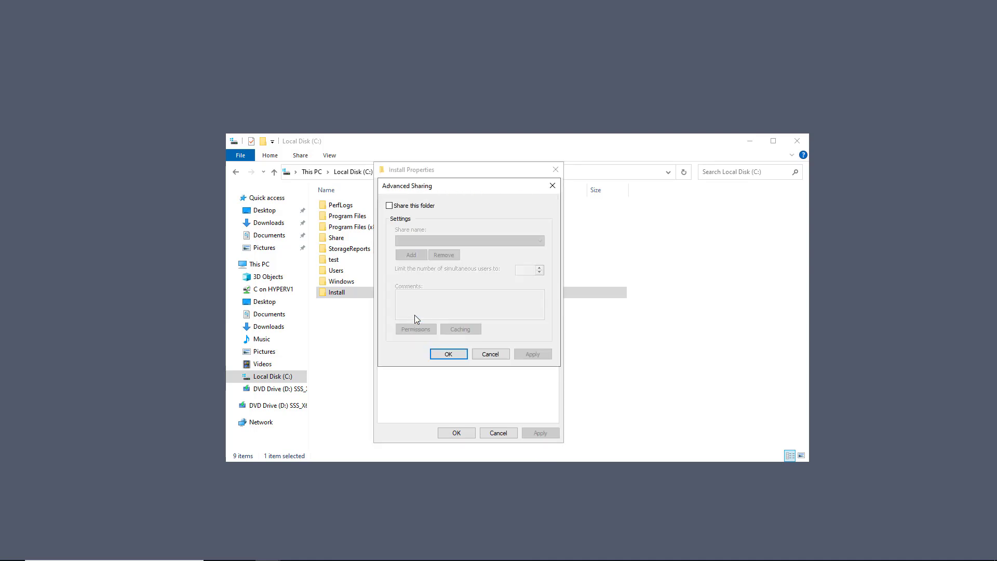
click(408, 208)
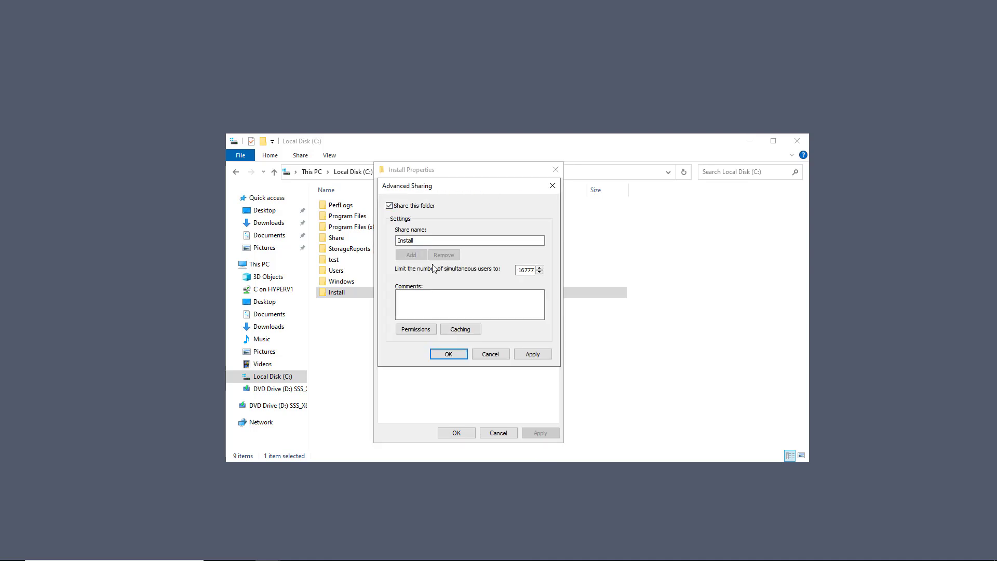
- Give Domain Users Full Control share permission, remove Everyone, and apply the sharing settings
click(414, 329)
click(501, 292)
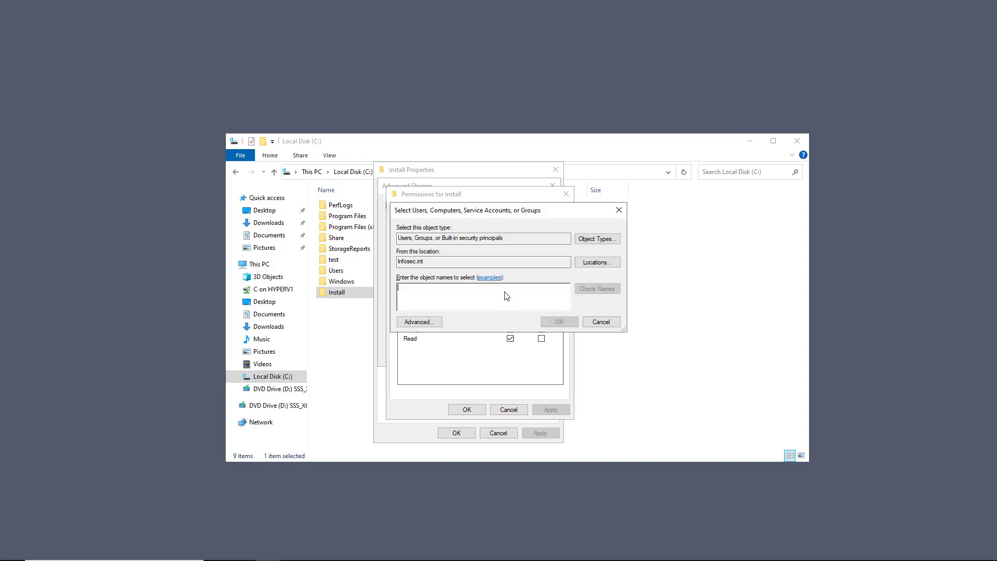
text(domain u)
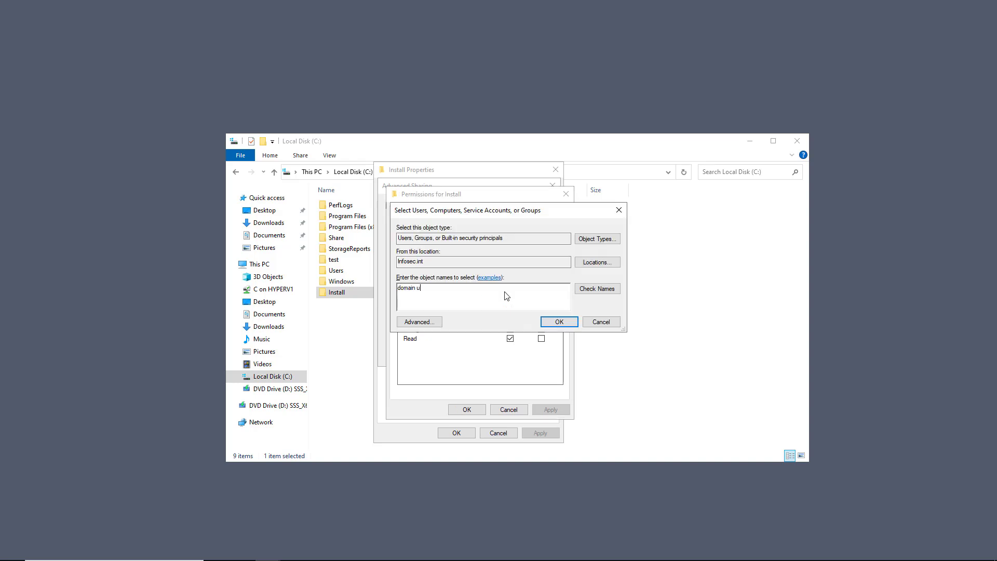
text(sers)
click(597, 288)
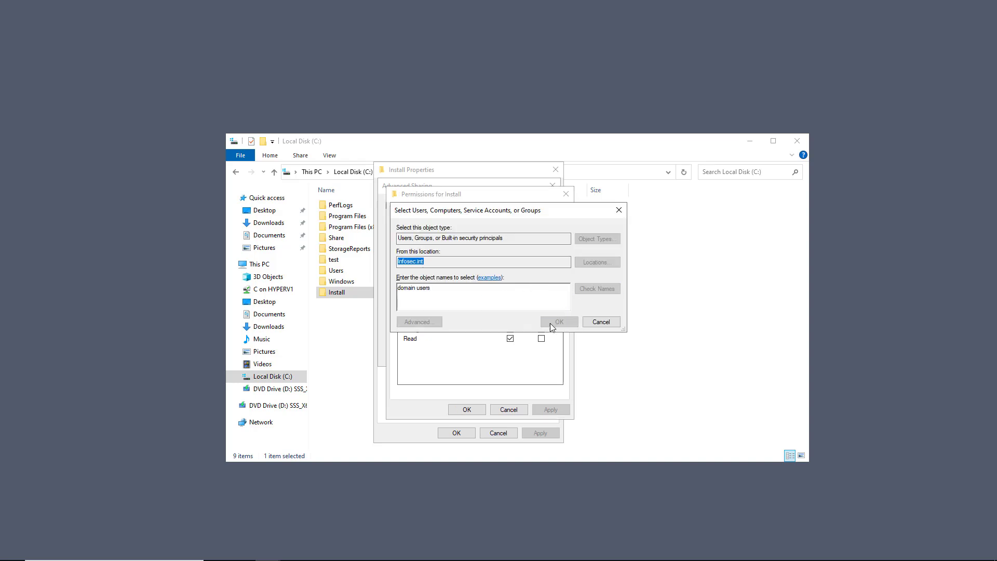
click(559, 322)
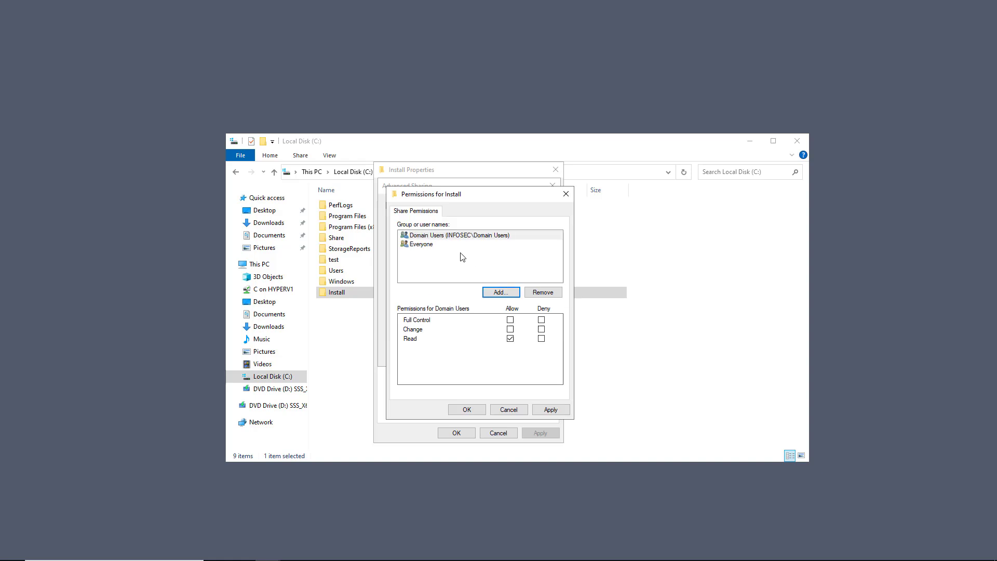
click(418, 244)
click(548, 293)
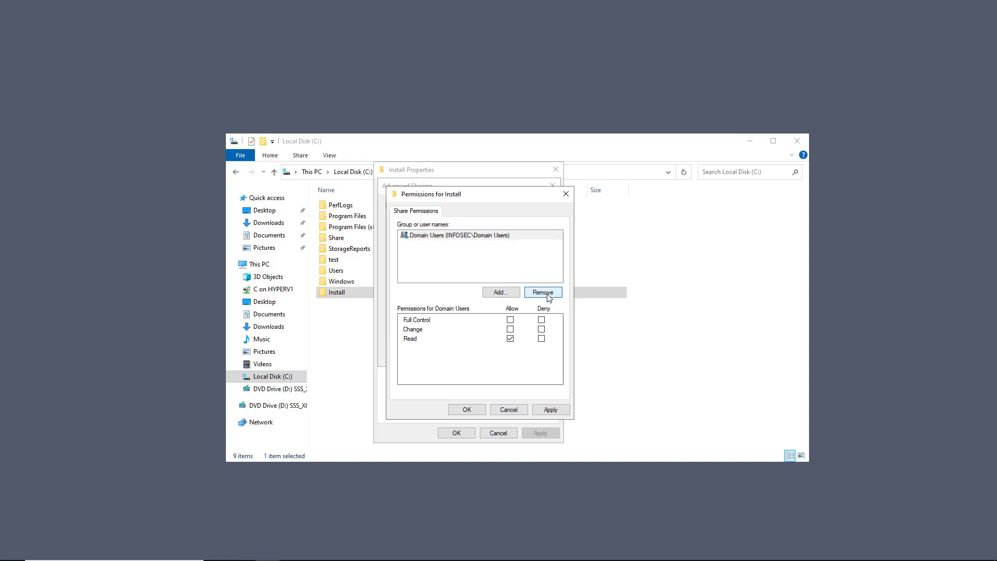
click(510, 320)
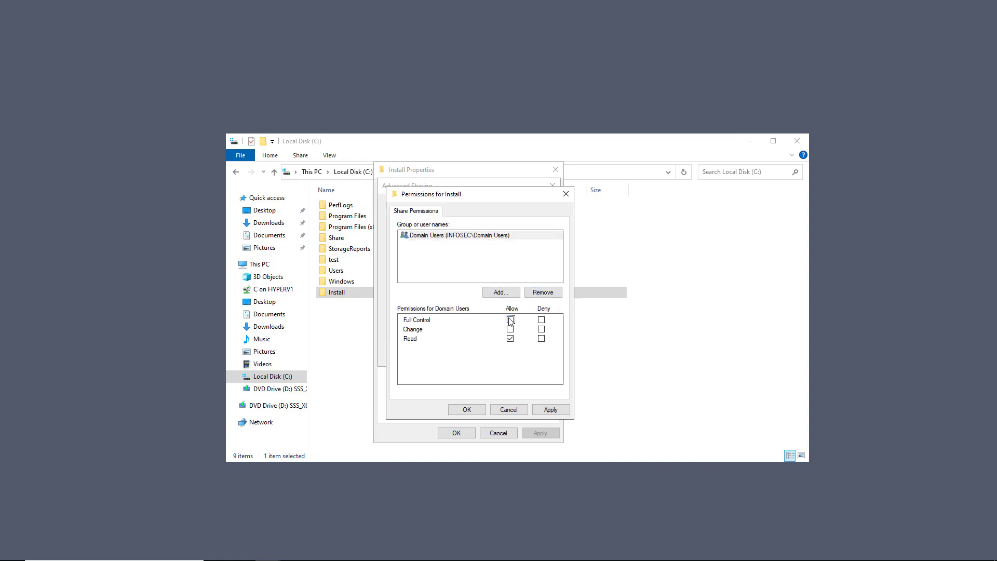
click(466, 410)
click(449, 354)
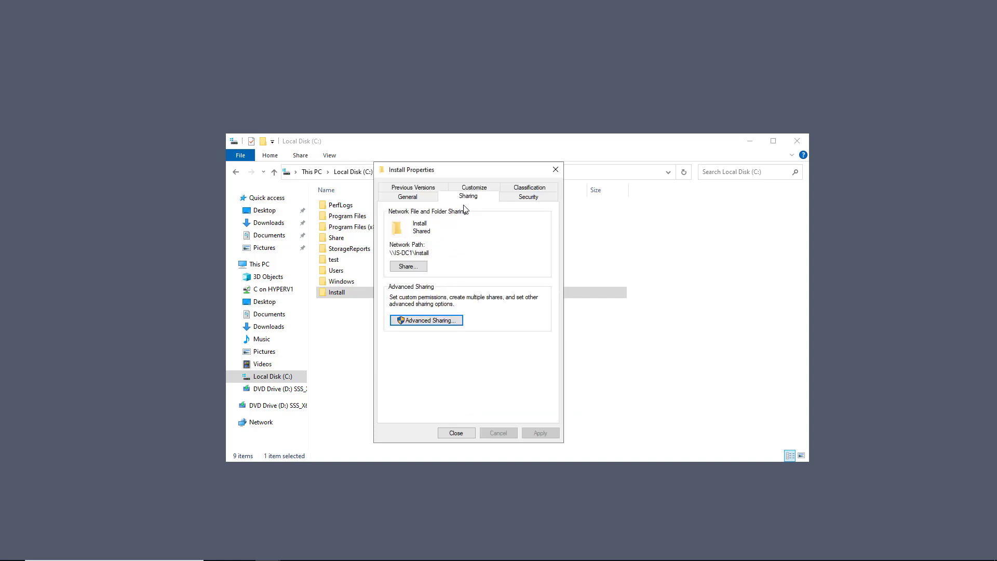
- Add Domain Users to the Install folder's security permissions with Full control
click(527, 198)
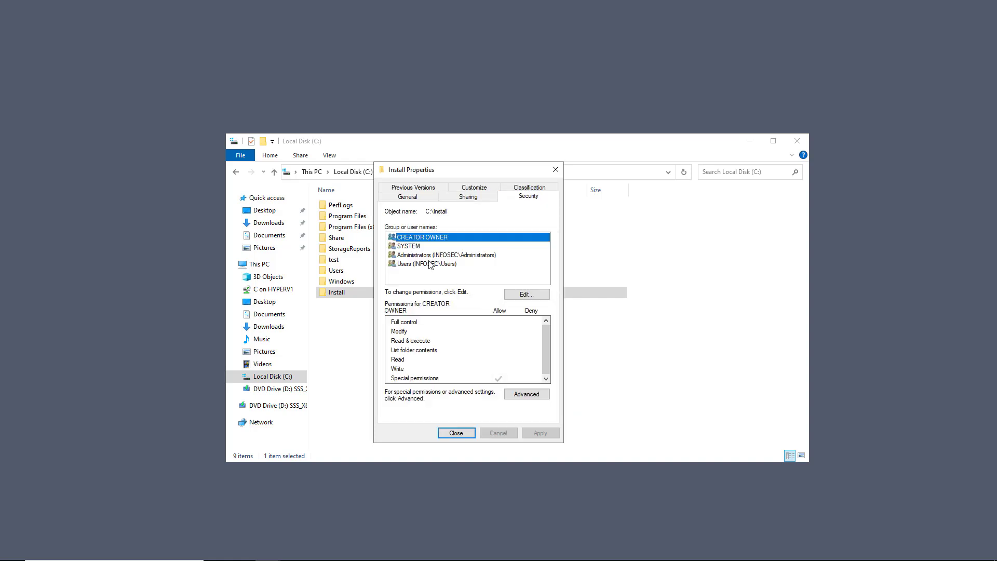
click(526, 295)
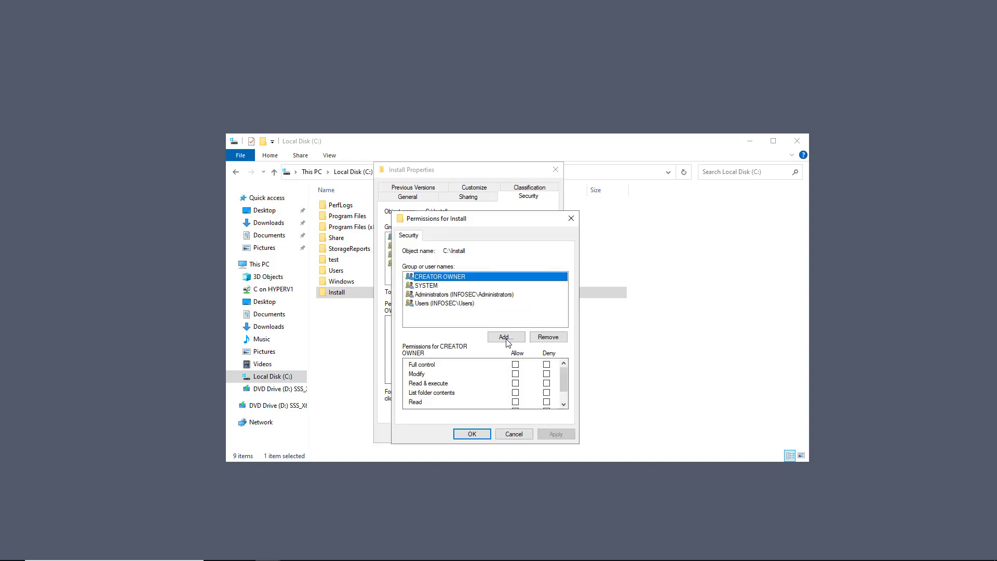
click(509, 337)
text(domain users)
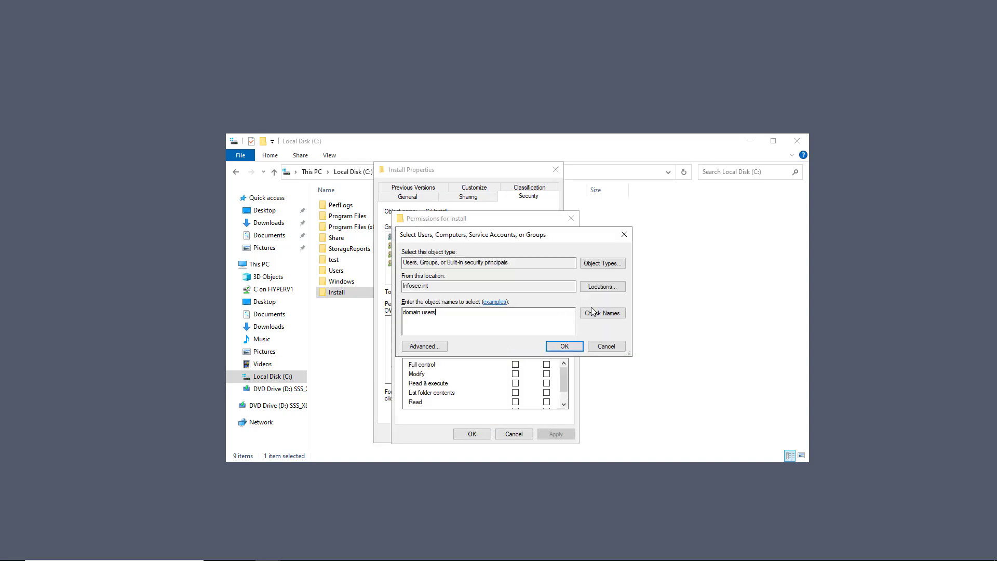
click(597, 312)
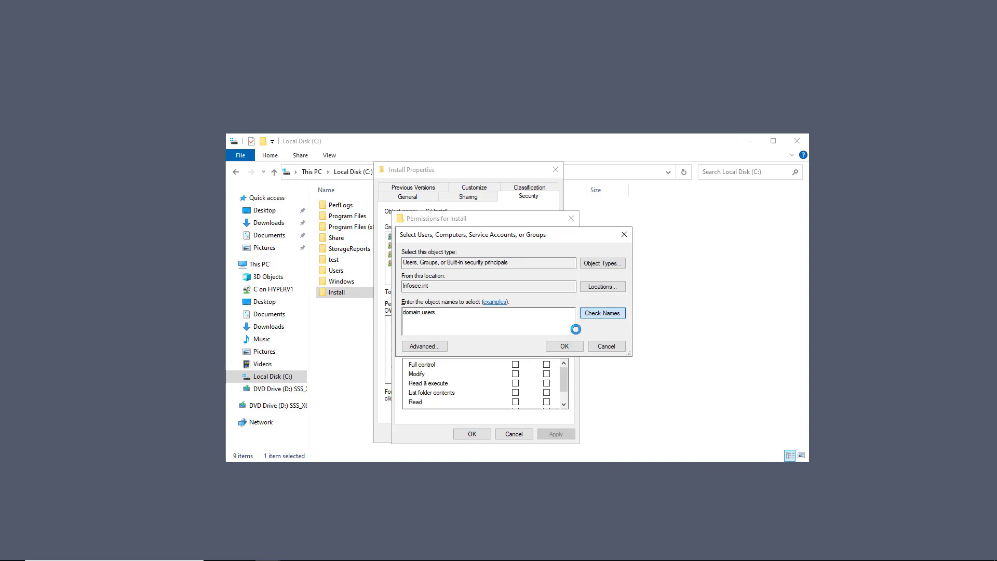
click(557, 347)
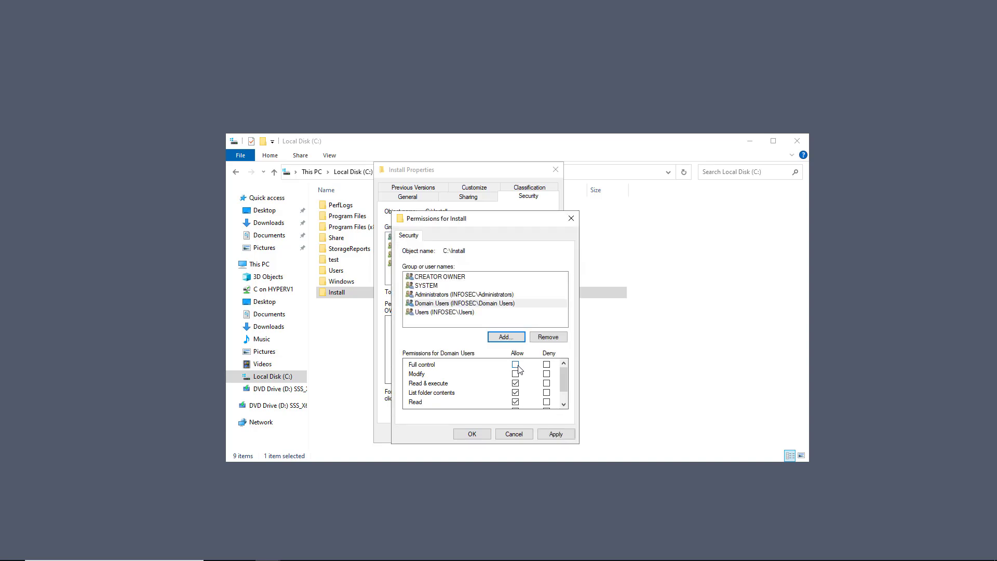
click(515, 364)
click(463, 435)
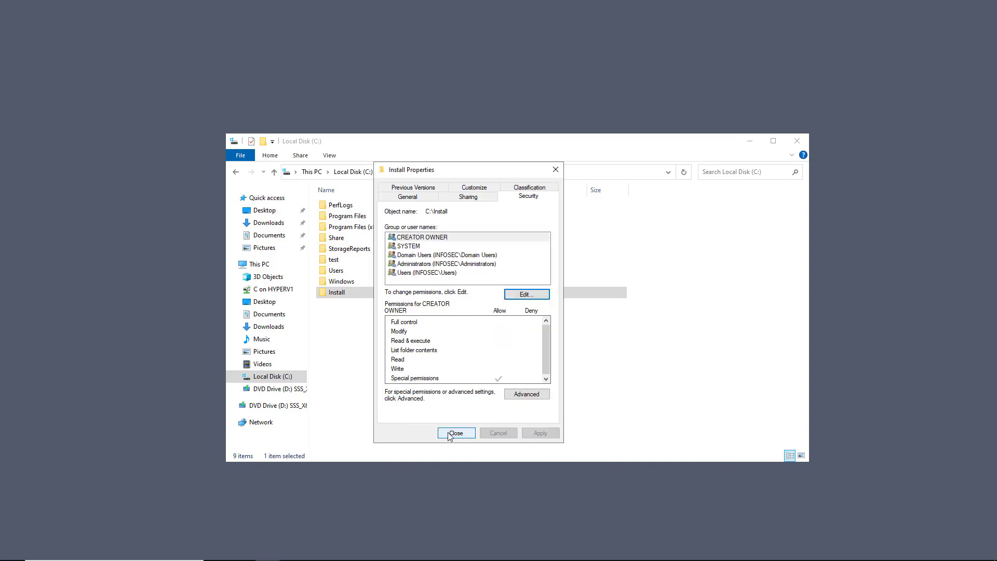
- Copy the LAPS.x64 installer from Downloads into C:\Install
click(449, 433)
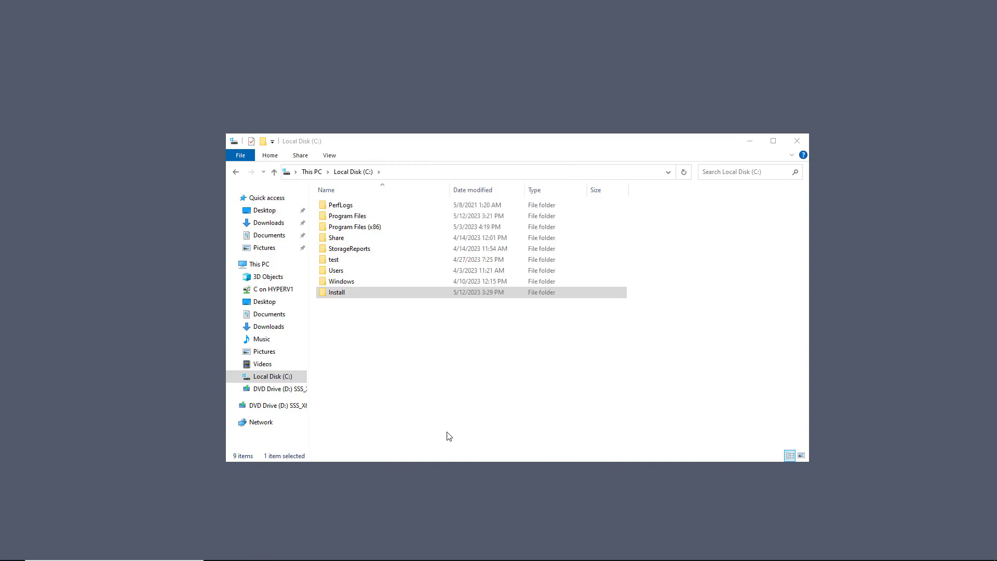
click(267, 223)
right_click(344, 220)
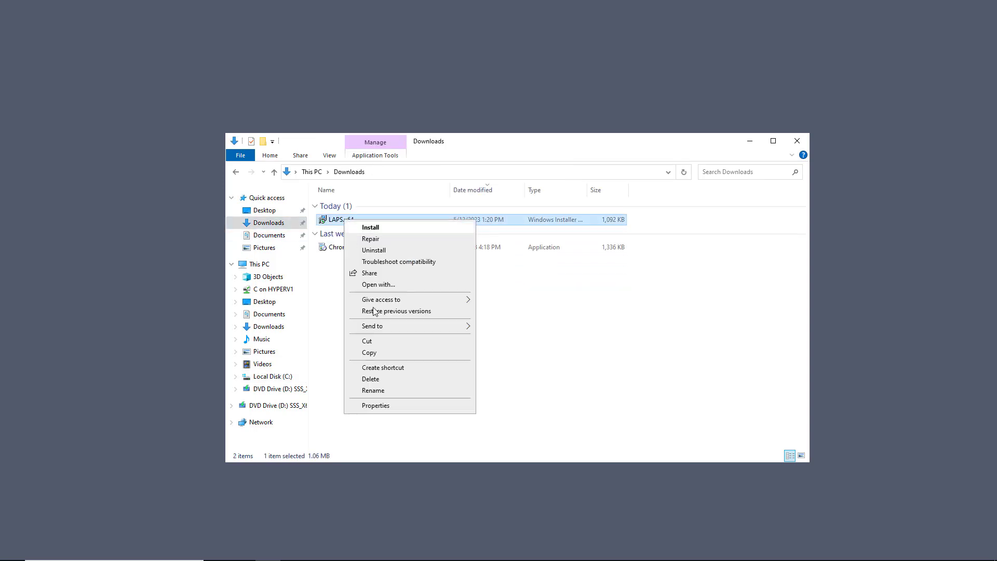
click(369, 353)
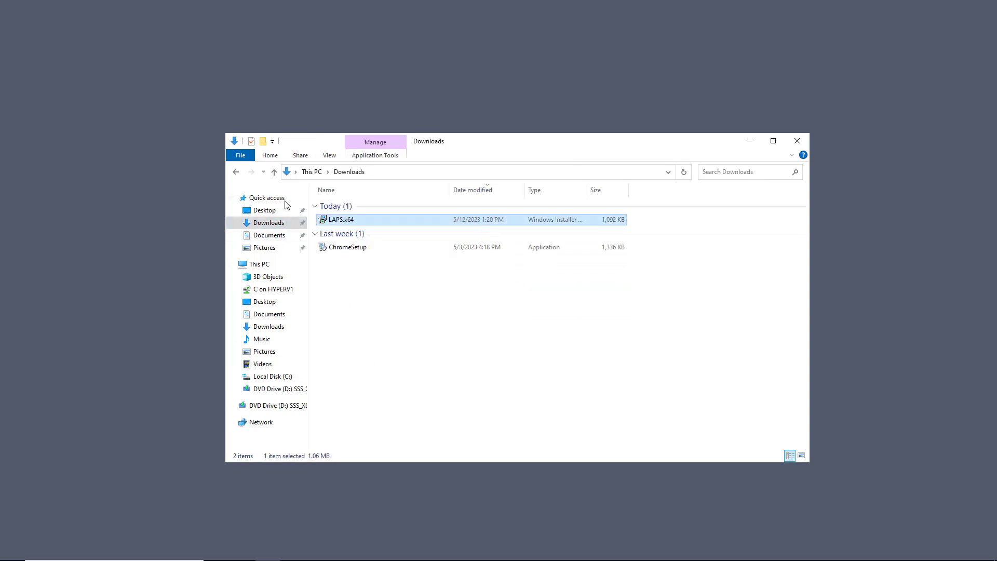
click(236, 172)
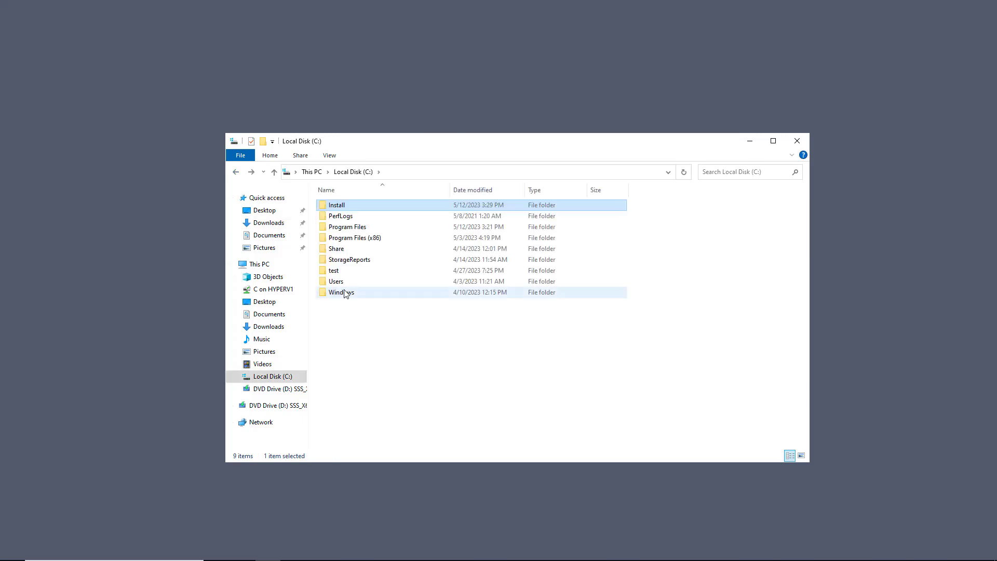
double_click(371, 207)
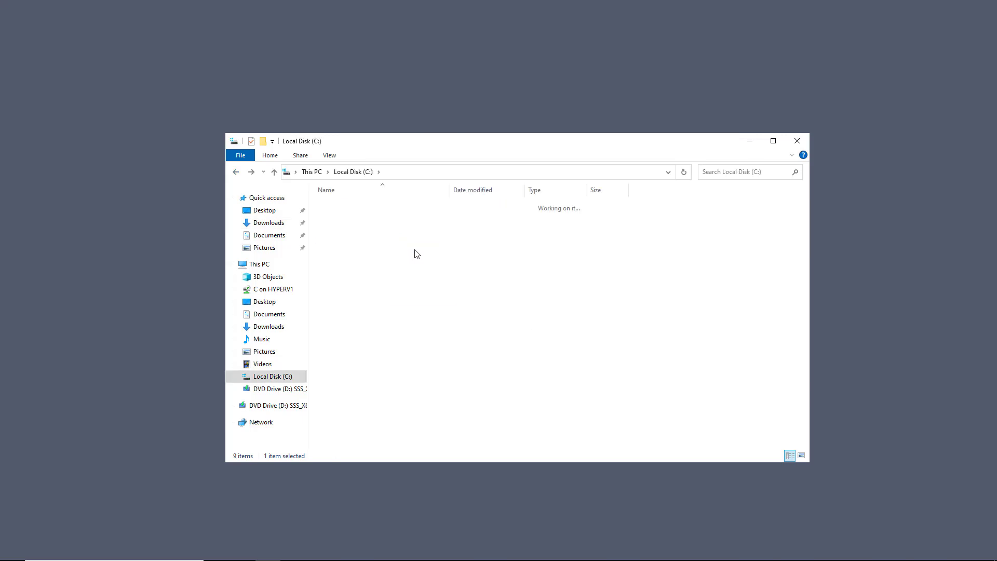
right_click(421, 253)
click(452, 325)
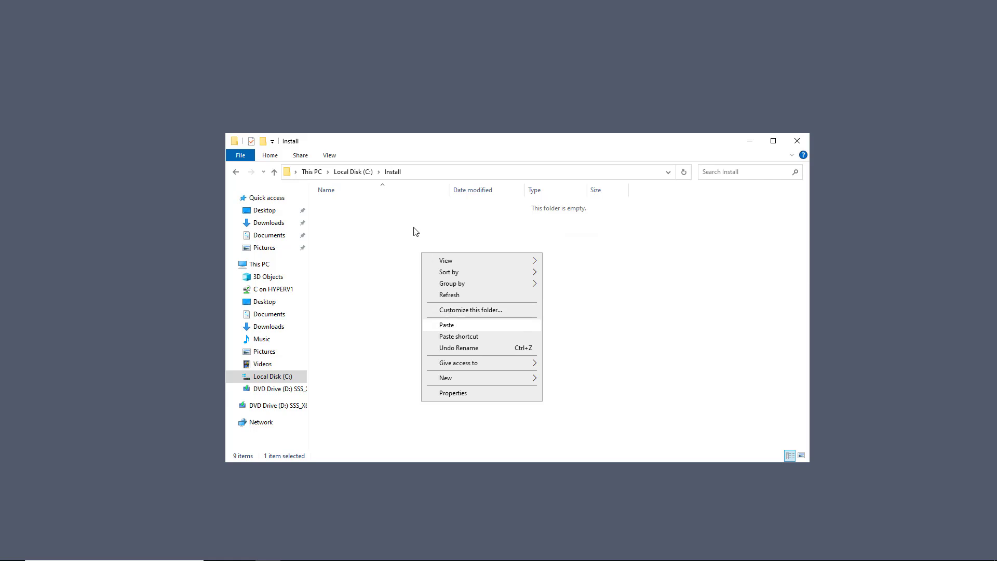
- Browse to \\localhost and open the Install share
click(429, 176)
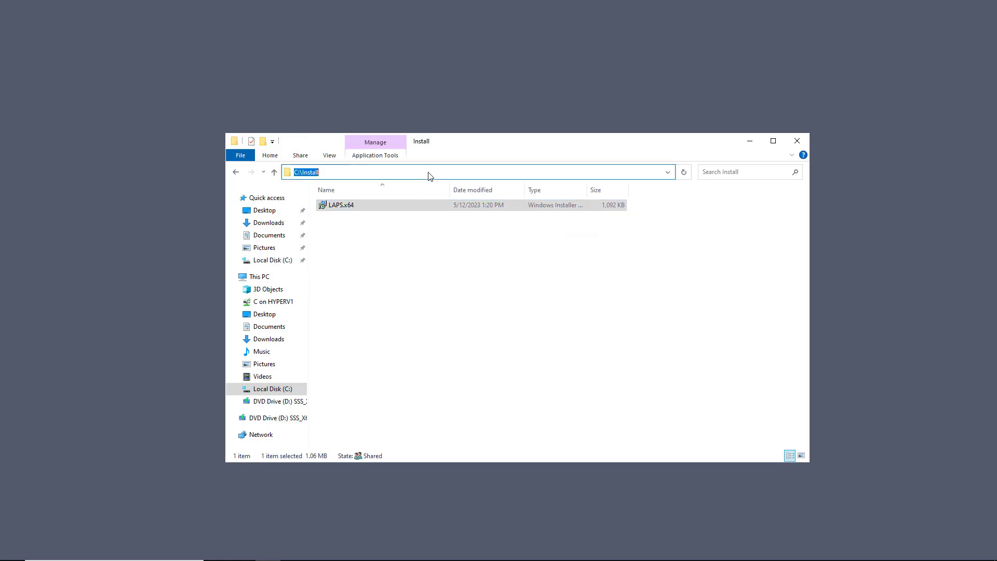
text(\\localhost)
key(Return)
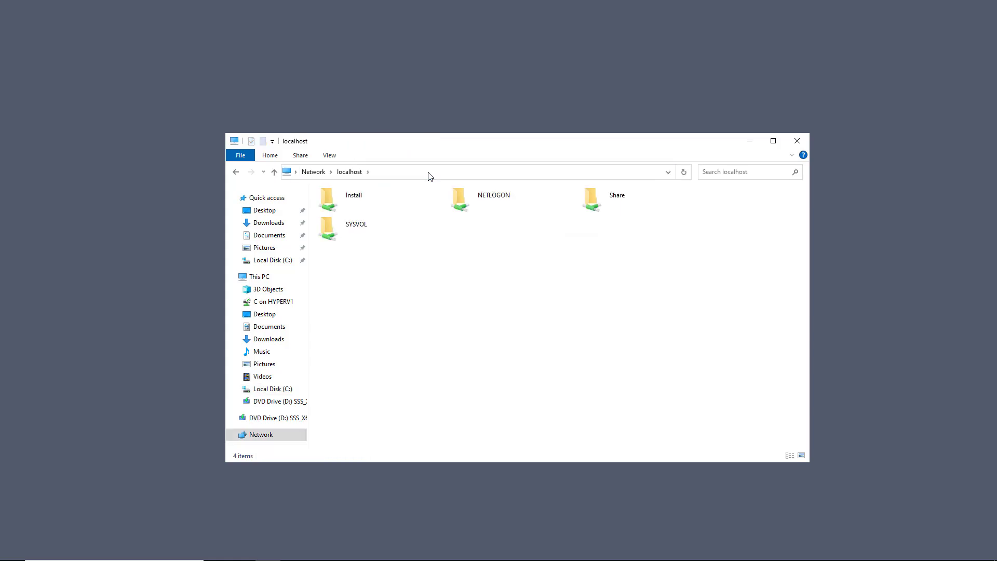
double_click(349, 196)
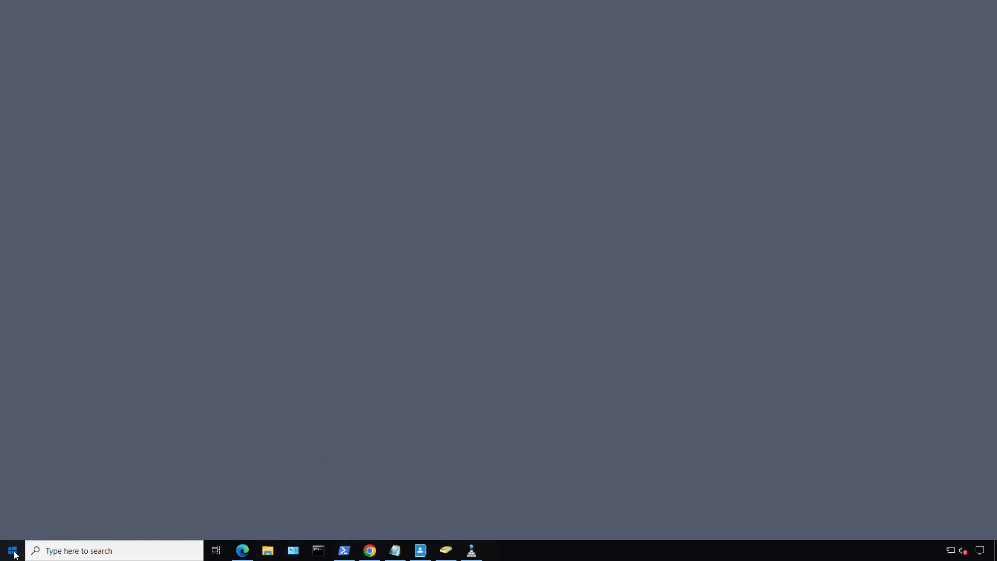
- Launch Group Policy Management from Server Manager's Tools menu
click(12, 551)
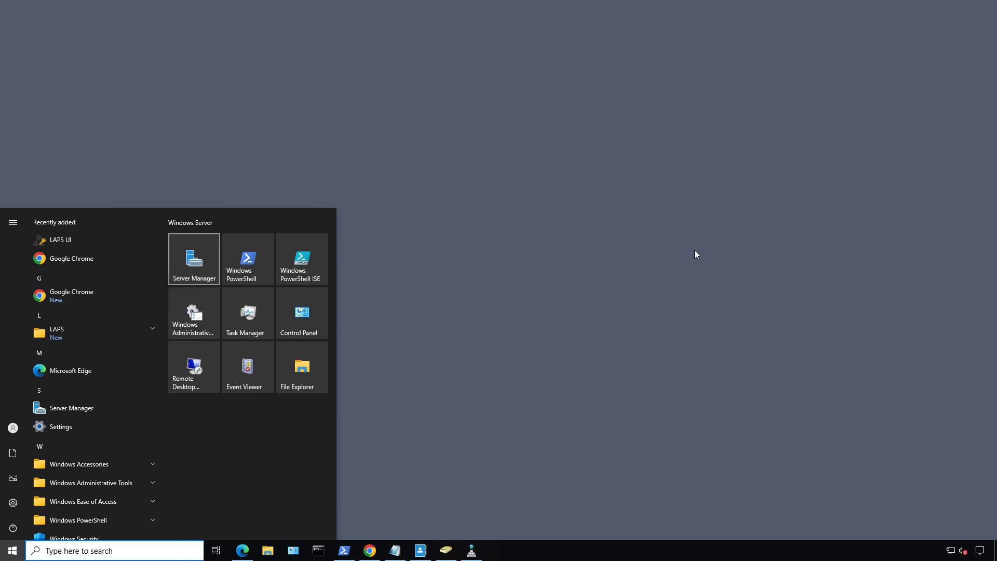
key(Return)
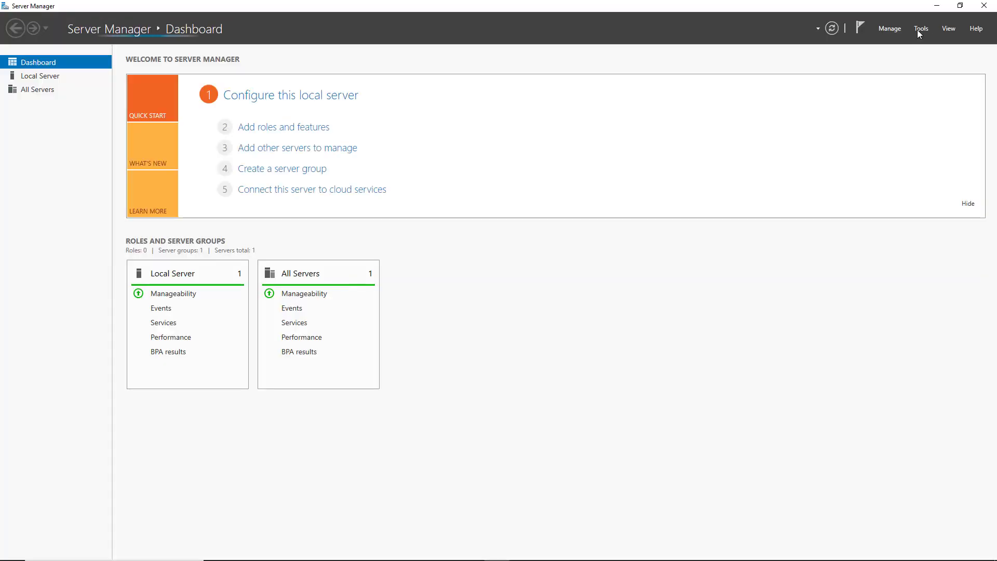
click(920, 29)
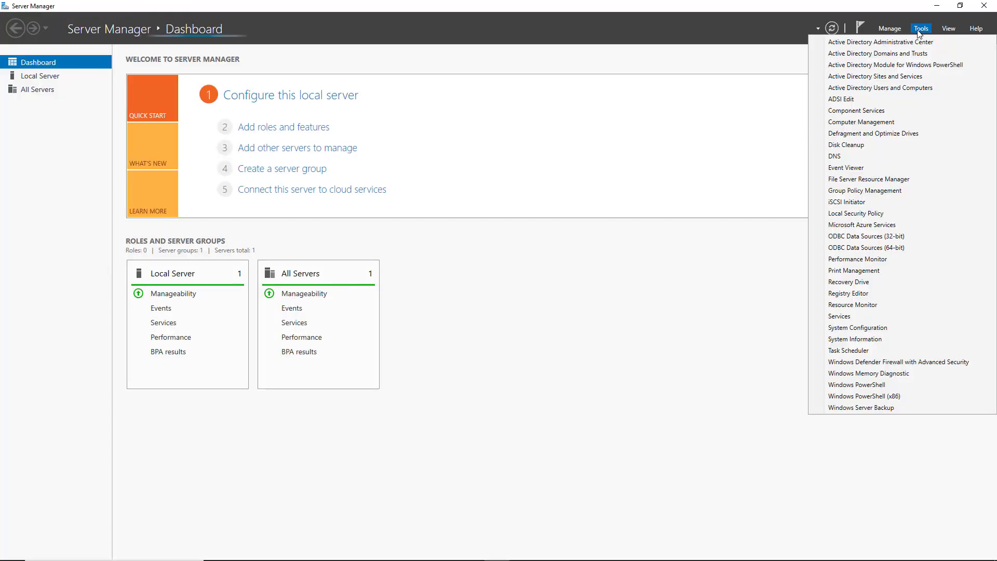
click(864, 190)
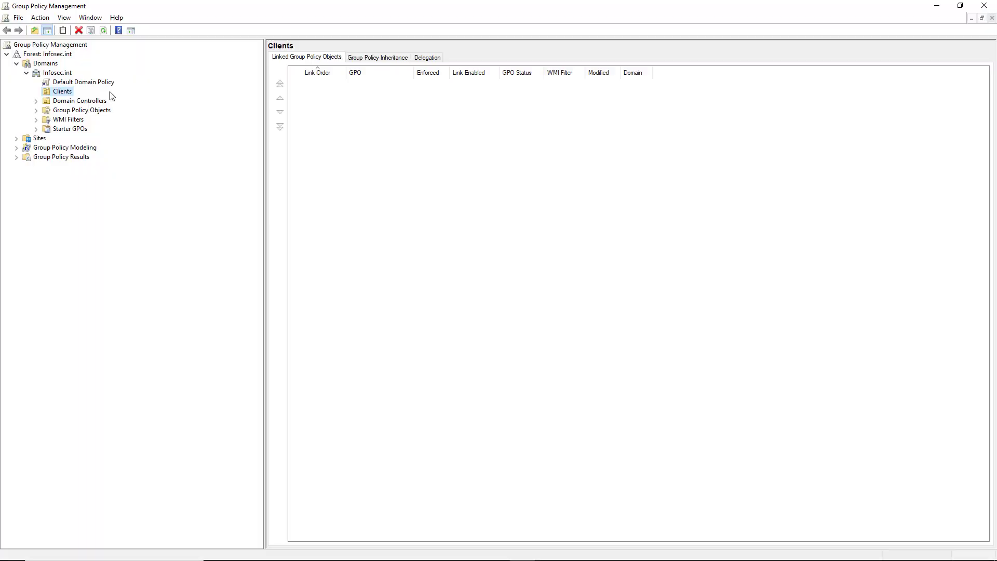
- Create a GPO named LAPS linked to the Clients OU
right_click(58, 94)
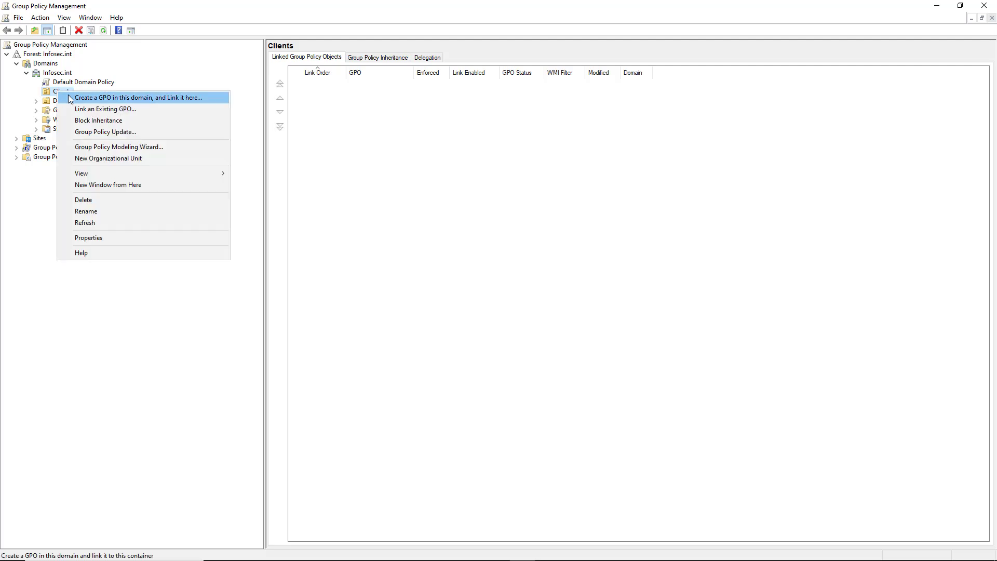
click(132, 98)
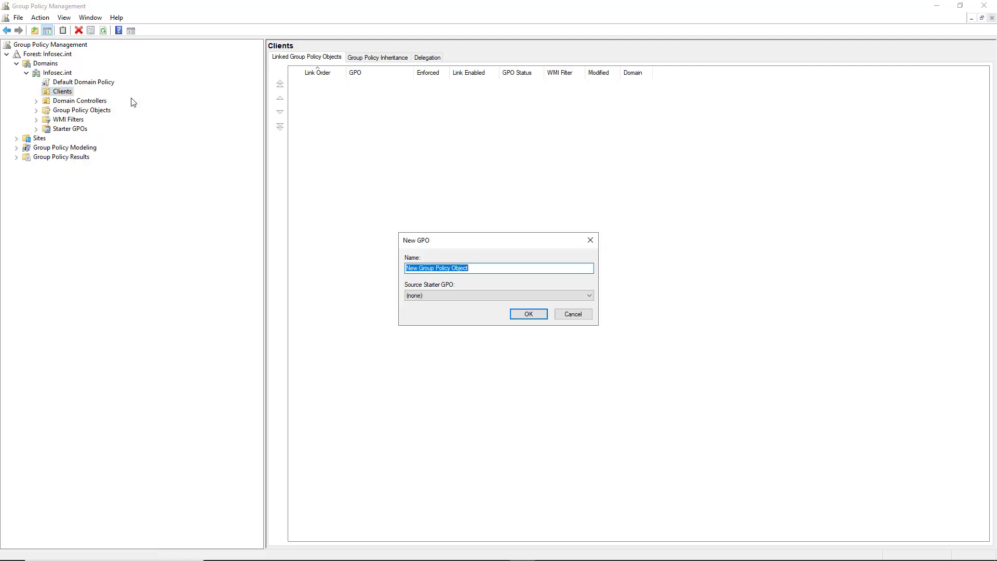
text(LAPS)
key(Return)
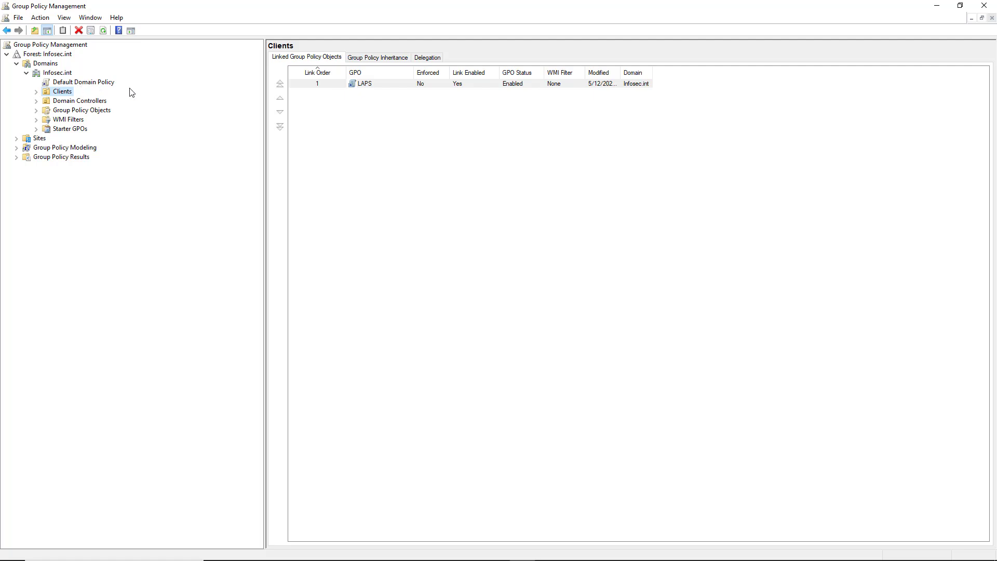
- Edit the LAPS GPO in a maximized editor and open Computer Configuration > Policies > Software Settings
right_click(366, 86)
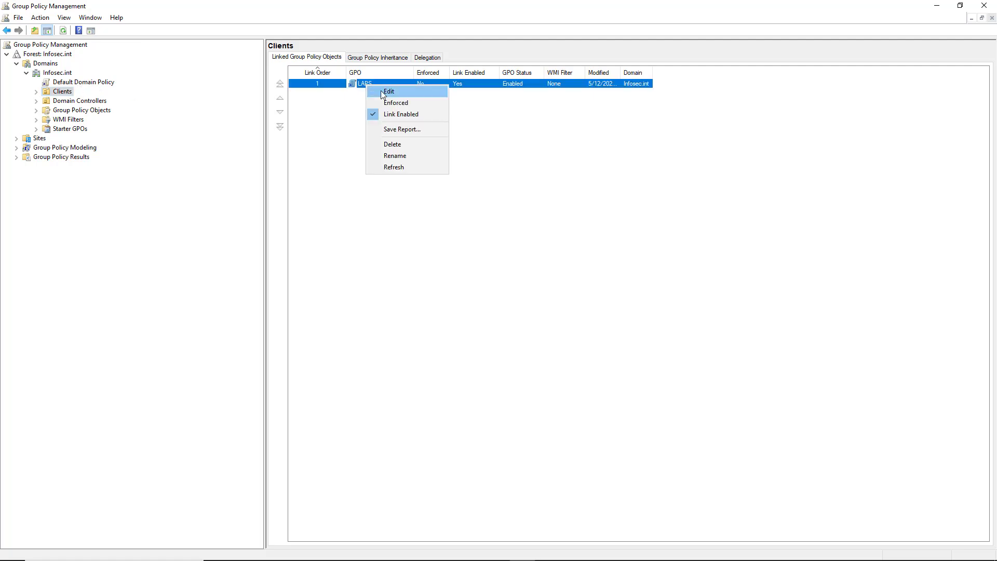
click(381, 90)
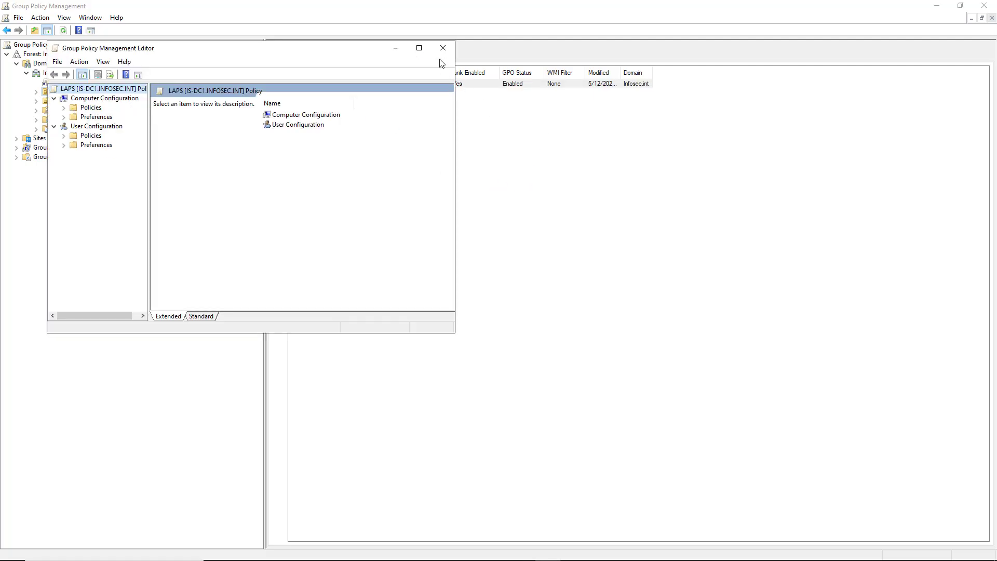
click(419, 47)
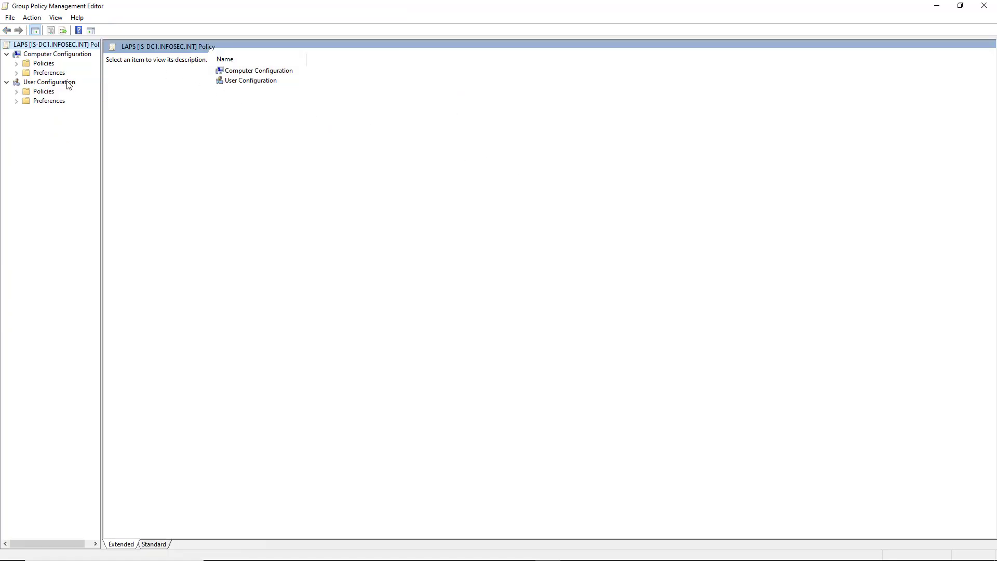
click(40, 64)
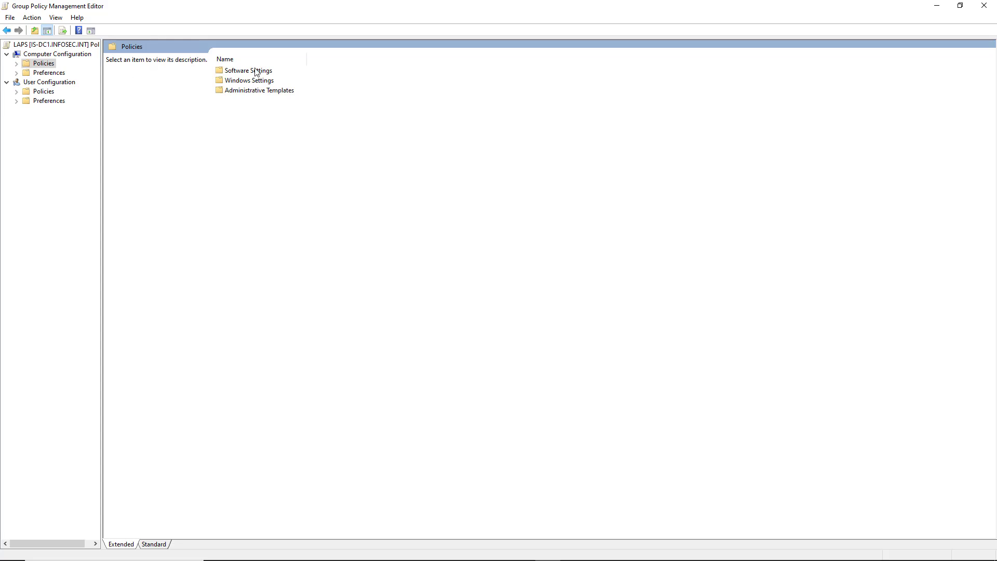
double_click(255, 73)
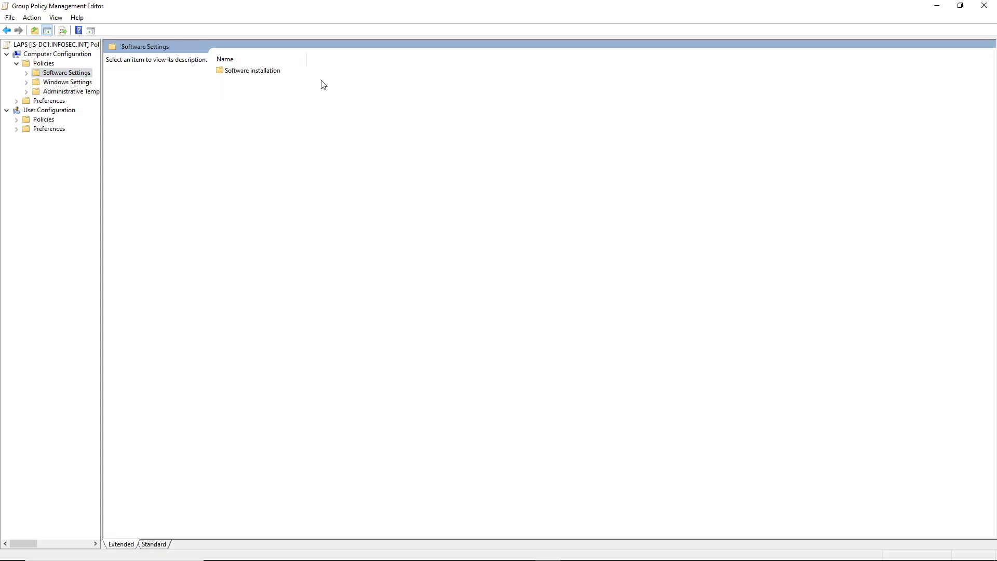
- Add \\is-dc1\Install\LAPS.x64.msi as an Assigned package under Software installation
double_click(258, 73)
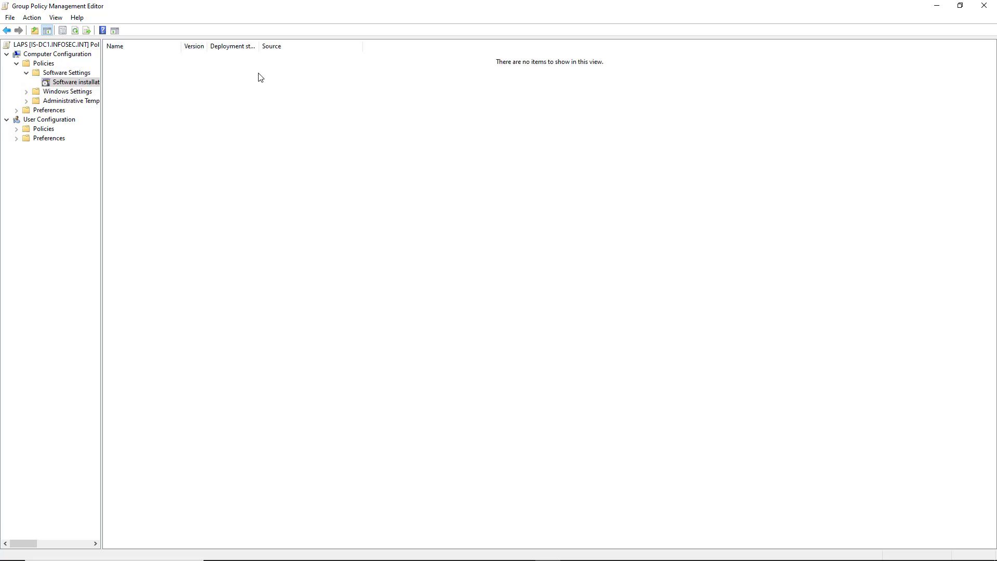
right_click(287, 93)
mouse_move(316, 104)
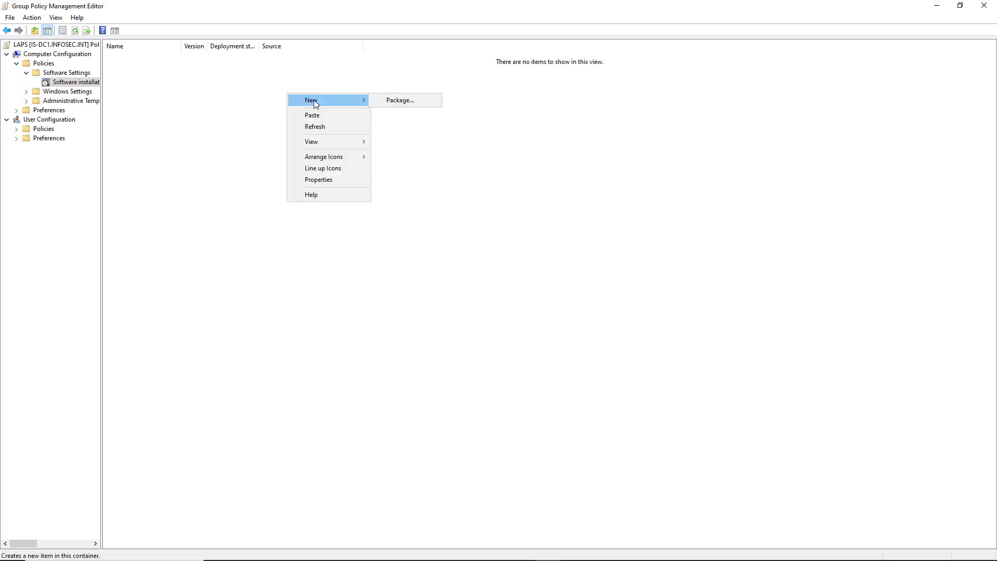
click(413, 99)
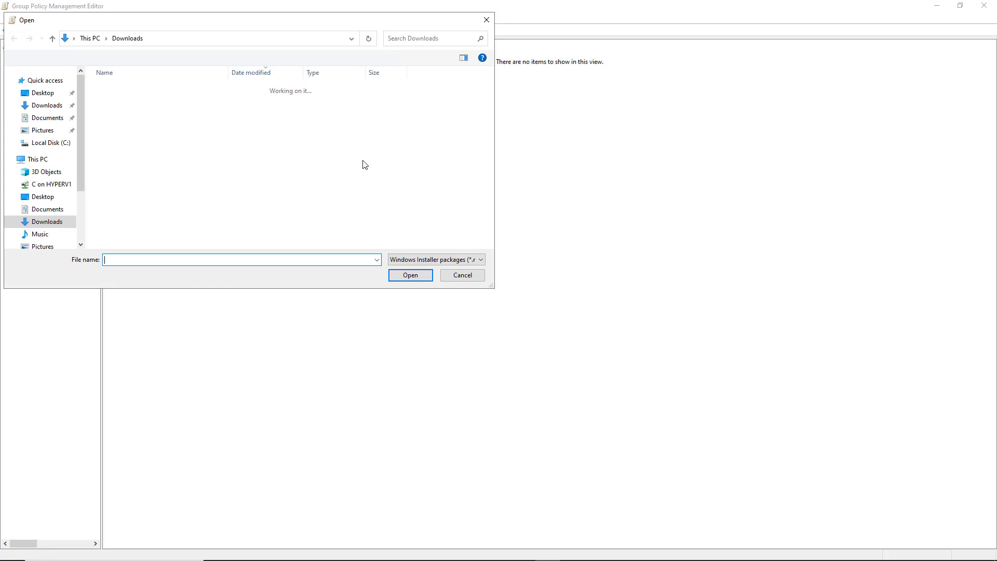
click(209, 41)
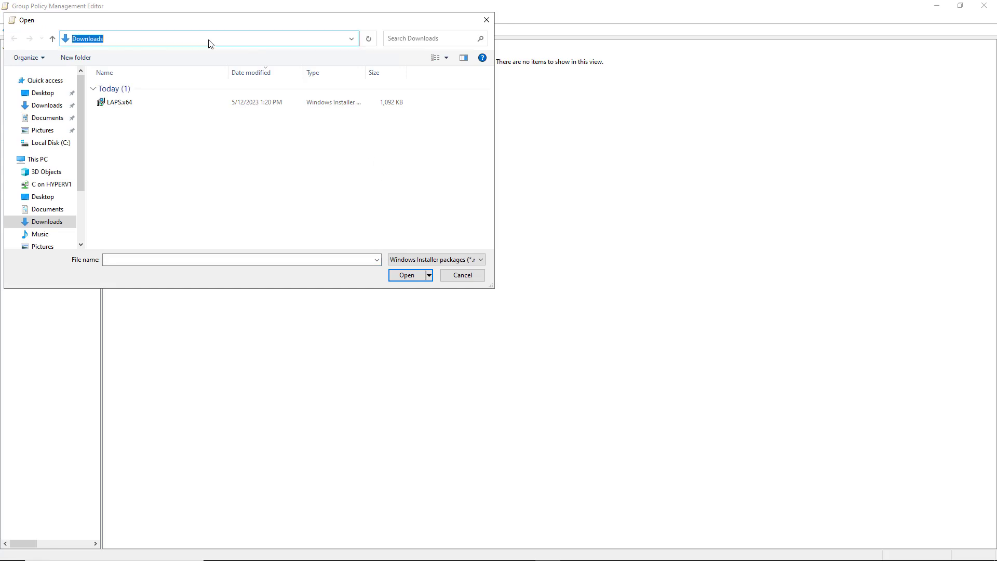
text(\\)
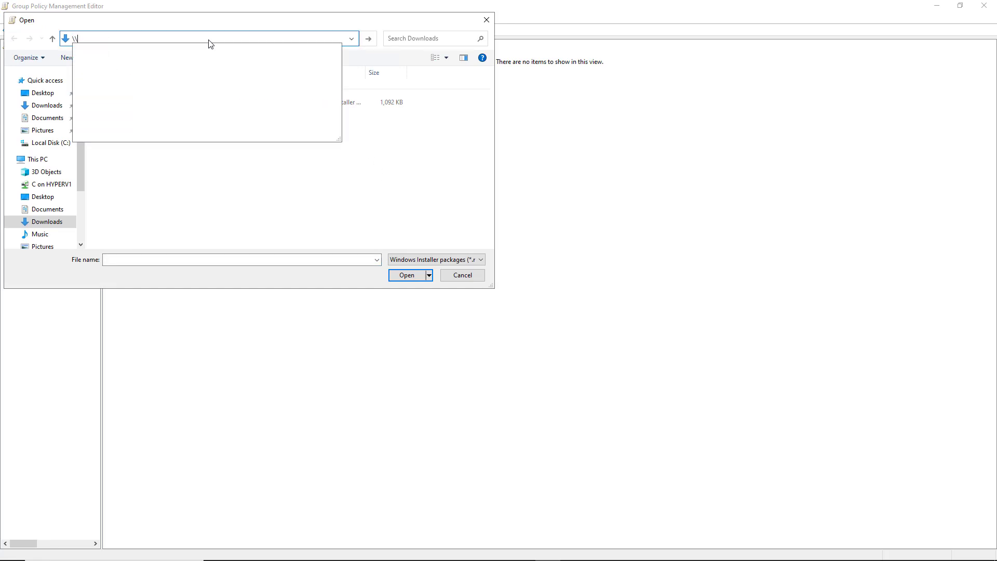
text(is)
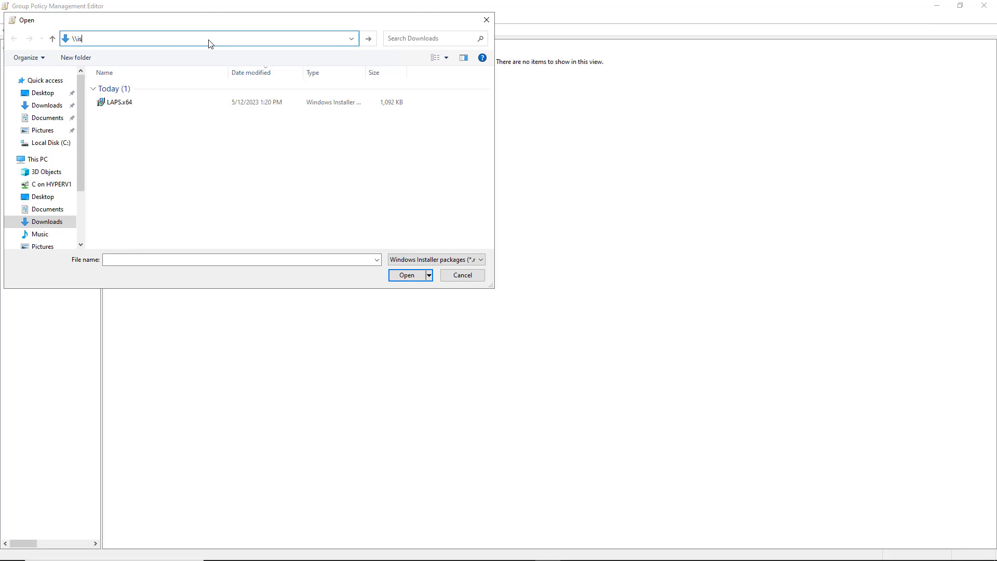
text(-dc1)
key(Return)
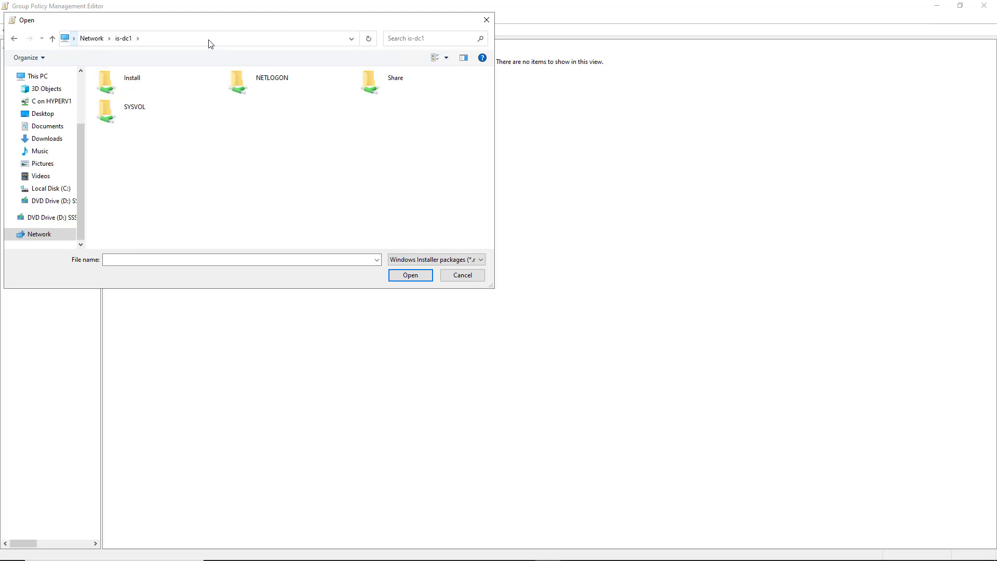
double_click(131, 79)
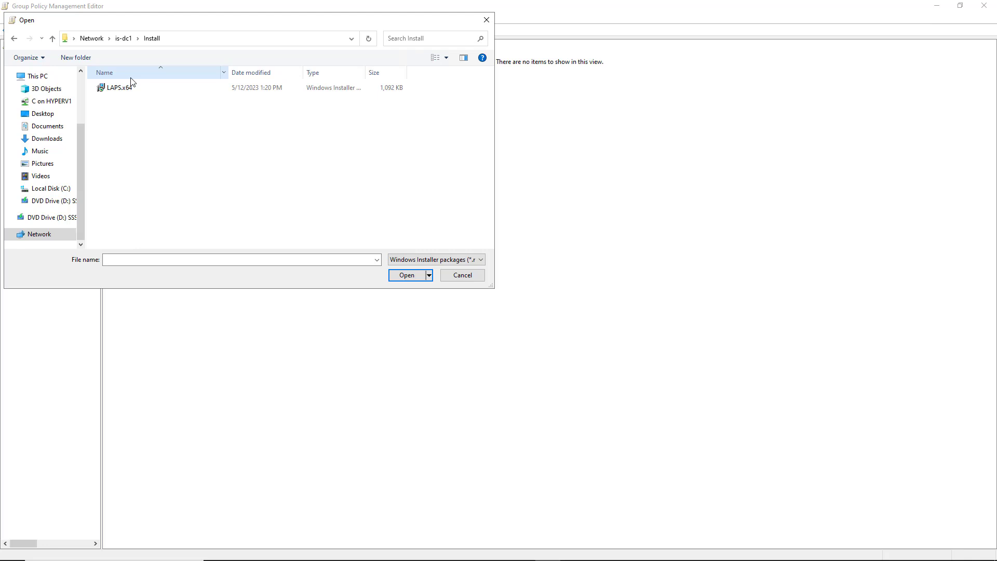
double_click(125, 90)
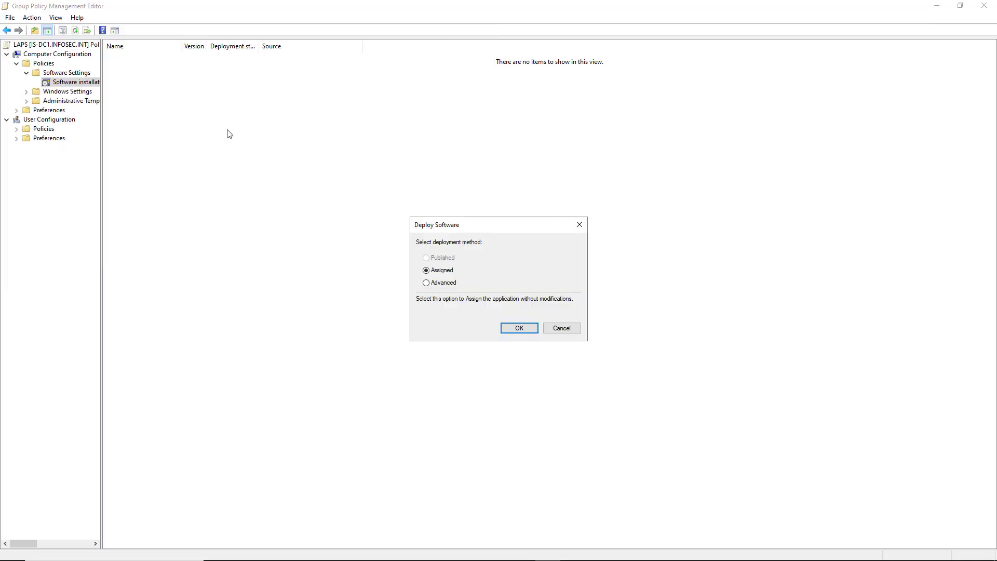
click(514, 330)
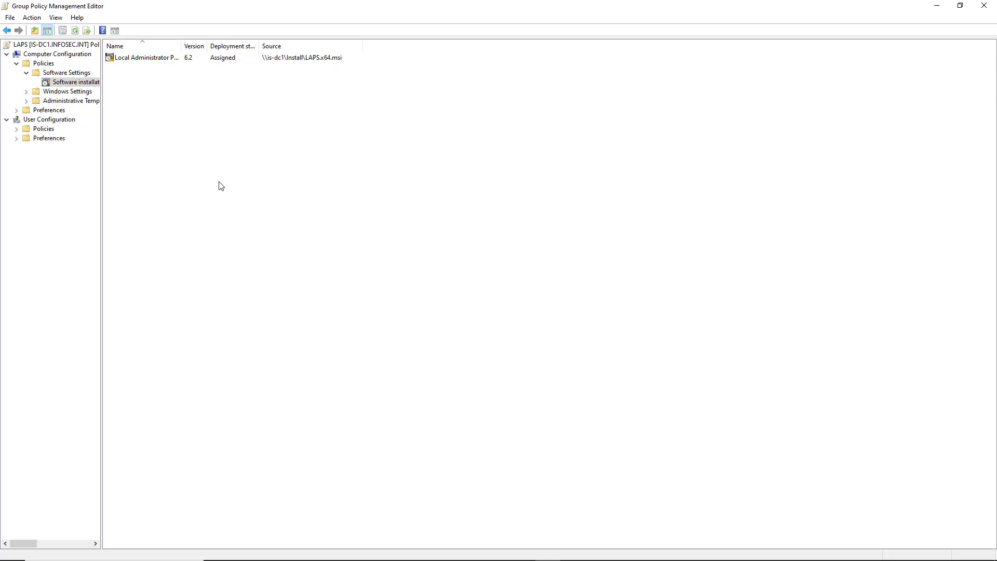
key(alt+F4)
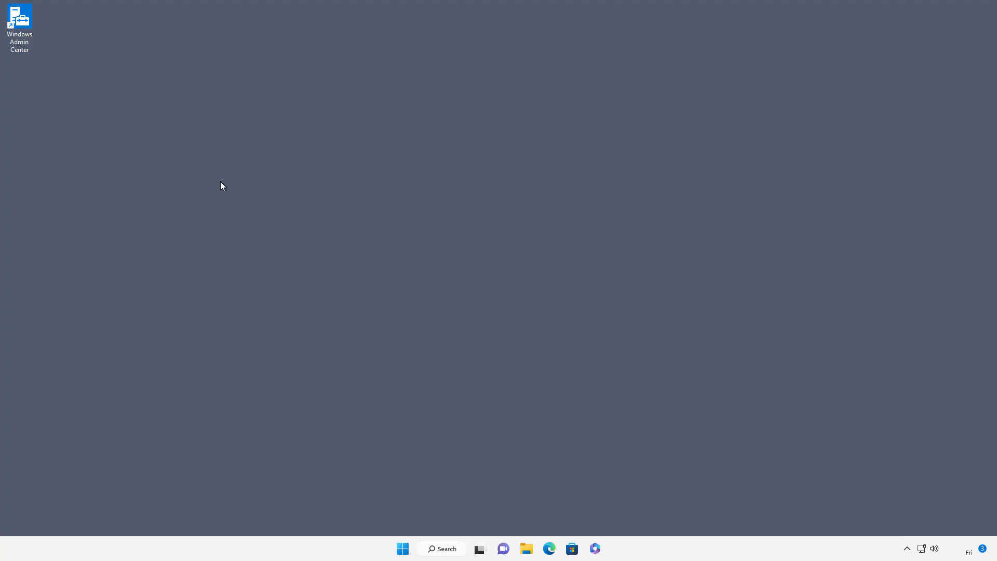
right_click(403, 548)
mouse_move(435, 512)
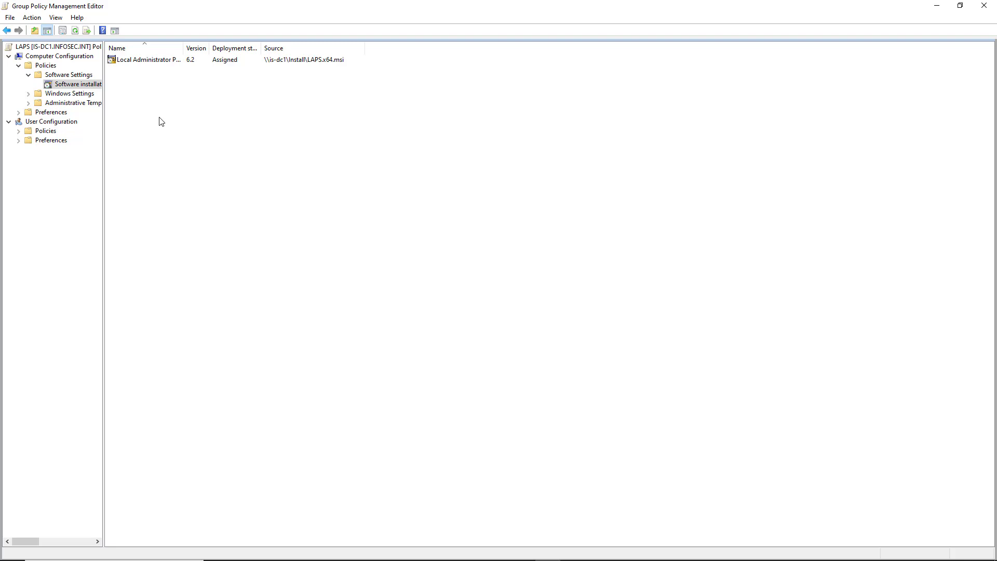
- Enable LAPS Password Settings with full complexity, 14-character length and 30-day maximum age
double_click(83, 104)
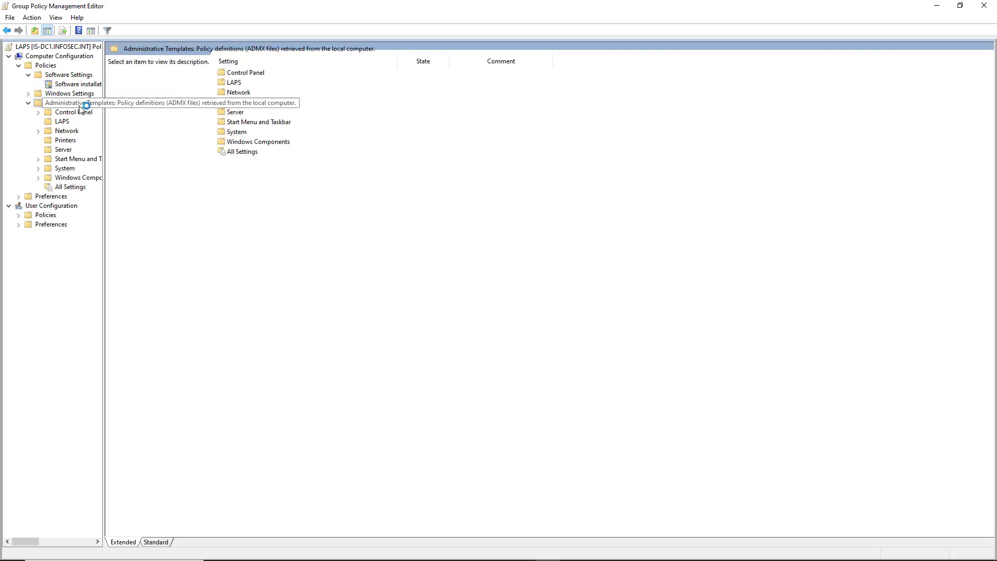
double_click(233, 83)
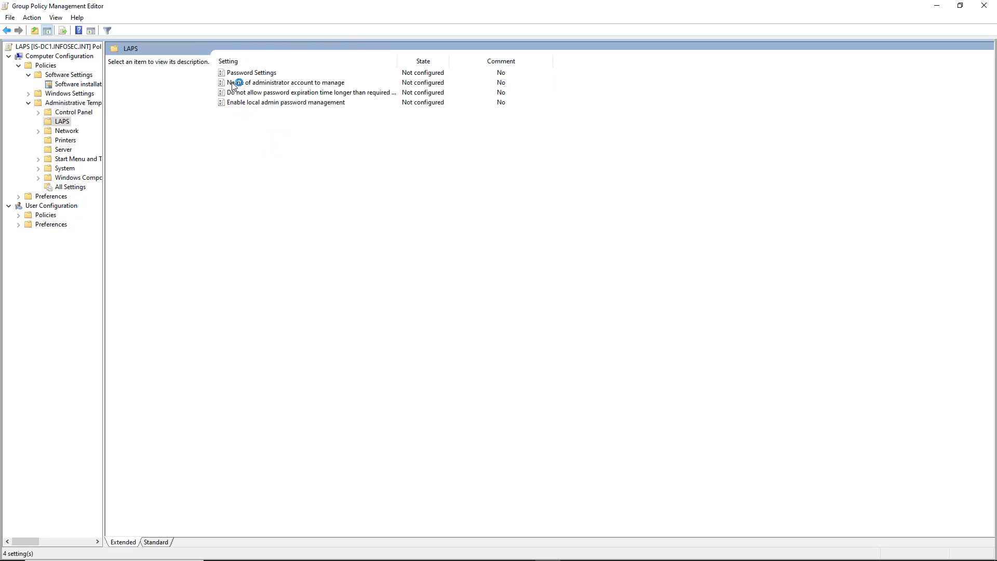
double_click(234, 73)
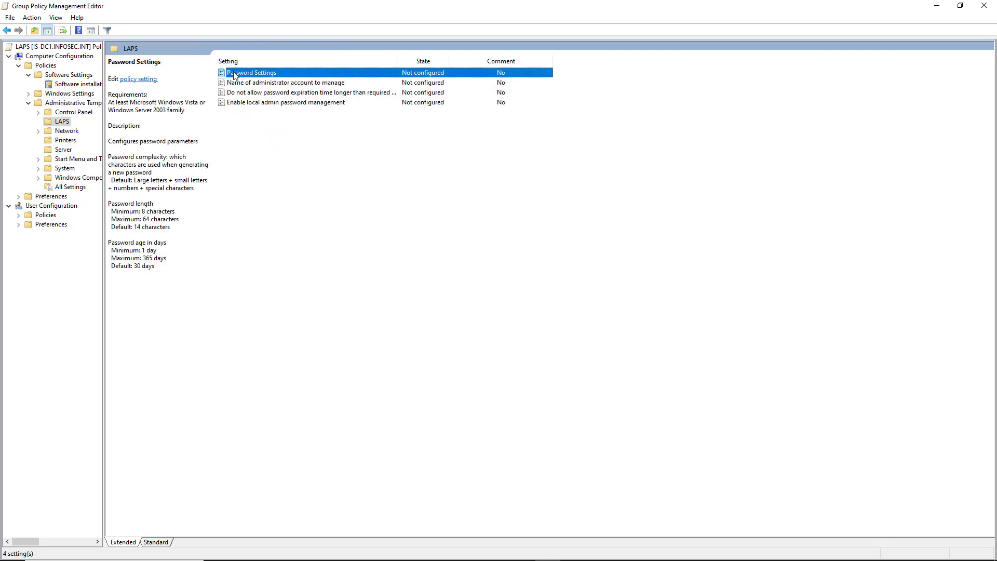
drag(304, 38, 579, 52)
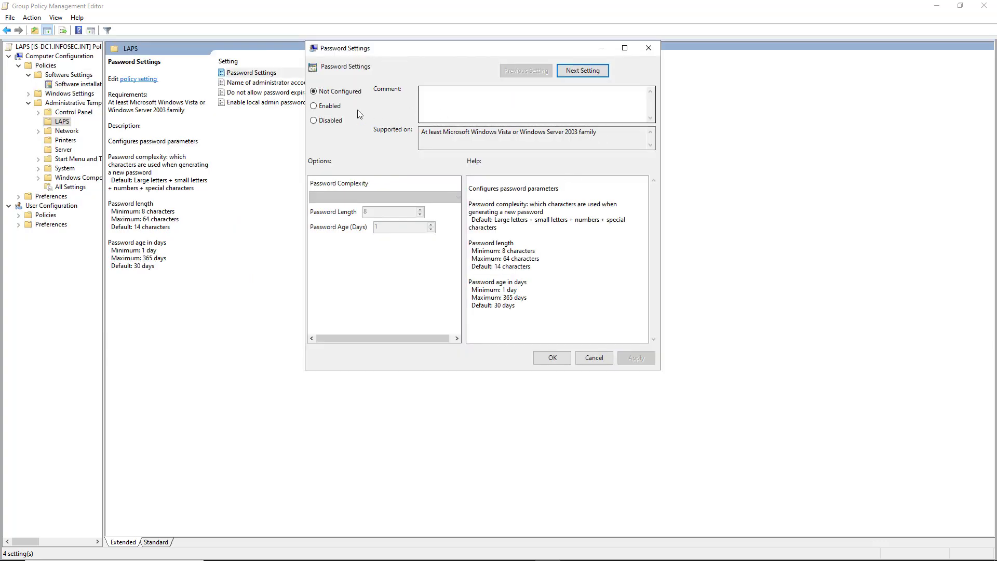
click(332, 107)
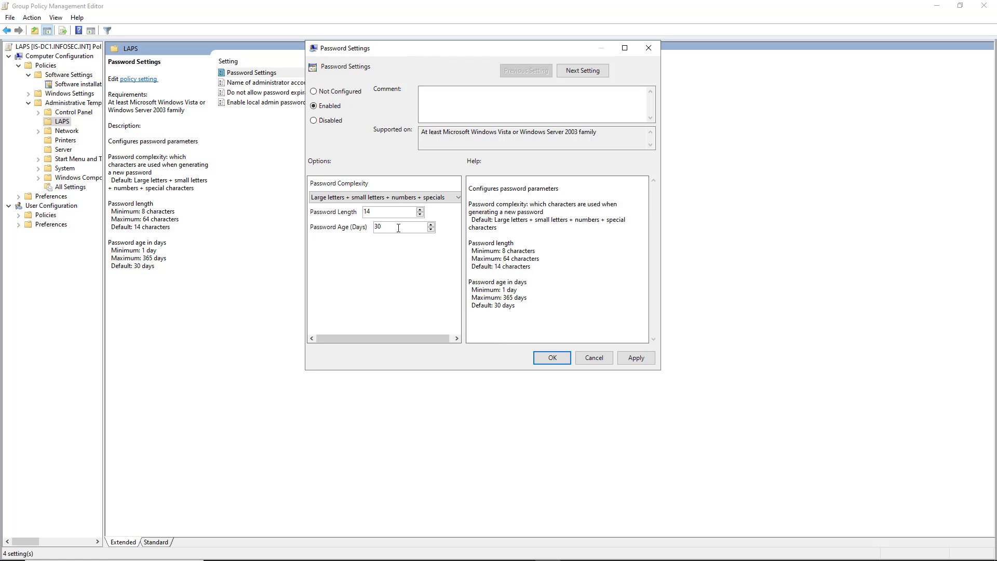
click(458, 198)
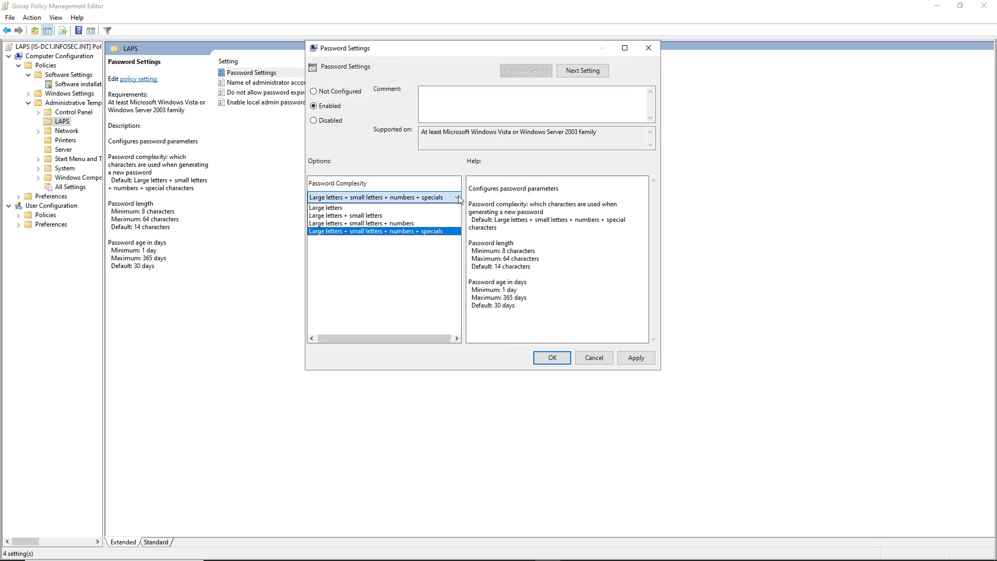
click(459, 199)
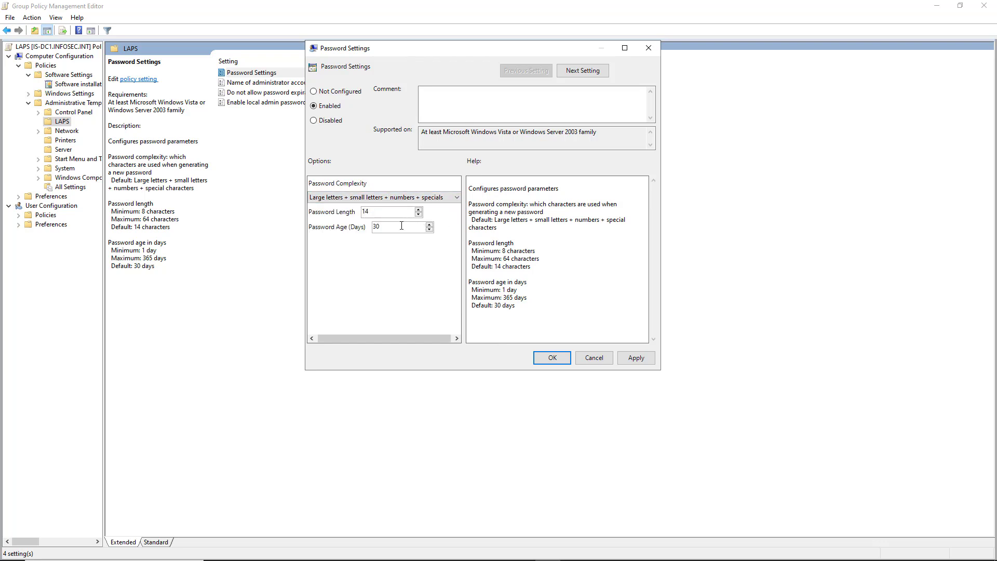
click(550, 358)
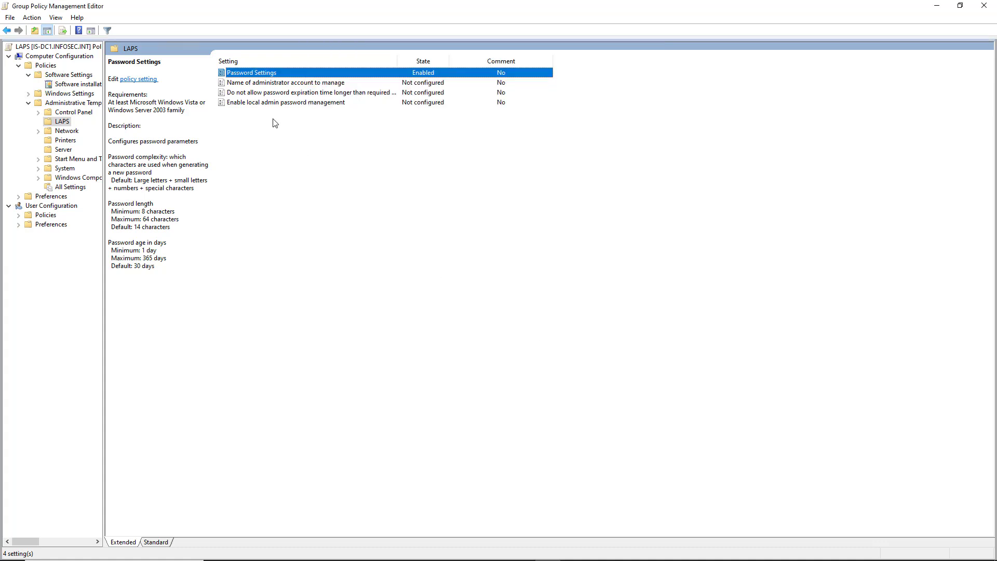
- Enable the 'Do not allow password expiration time longer than required' policy
double_click(281, 94)
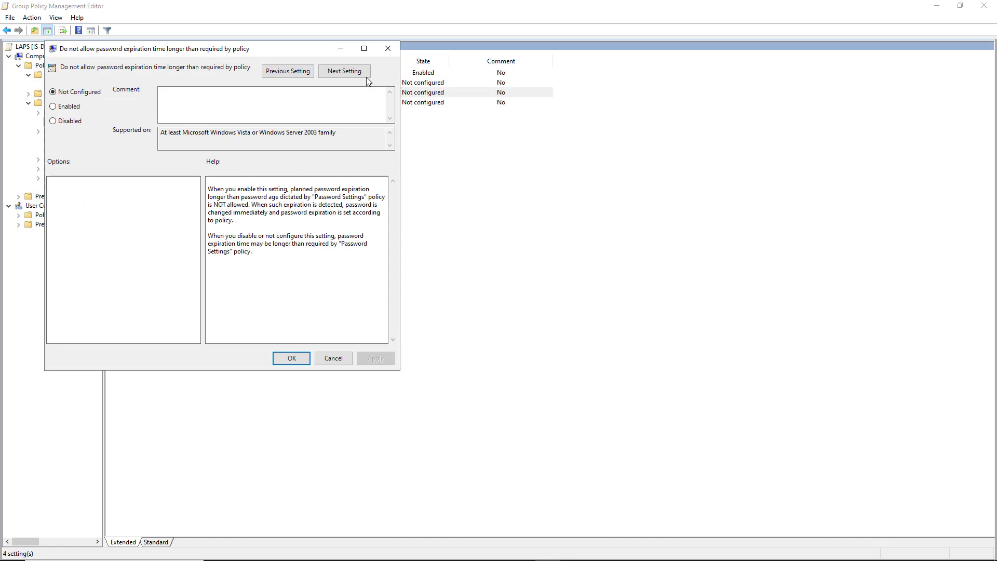
drag(303, 55, 535, 71)
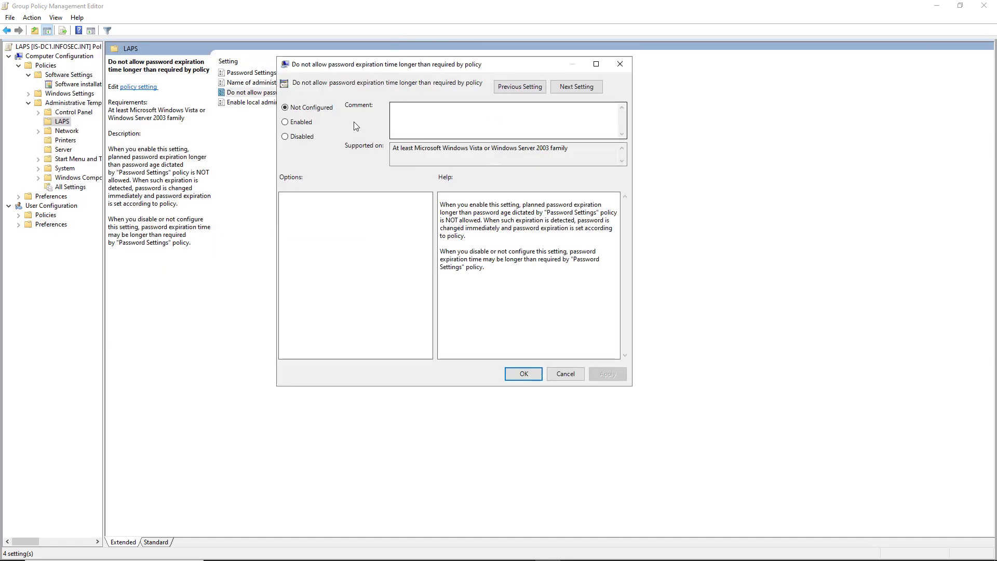
click(301, 124)
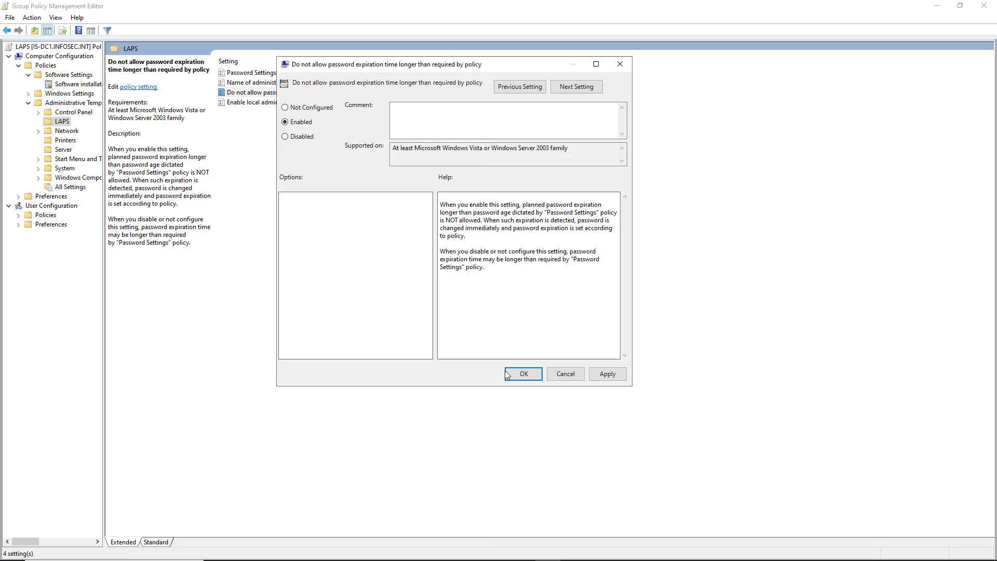
click(522, 374)
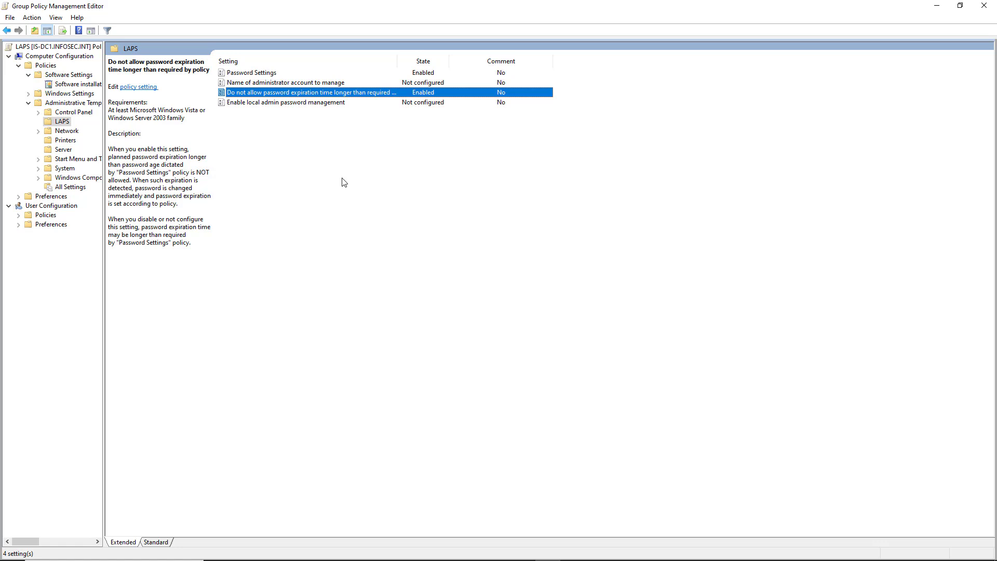
- Enable 'Enable local admin password management' and close the policy editor
double_click(303, 103)
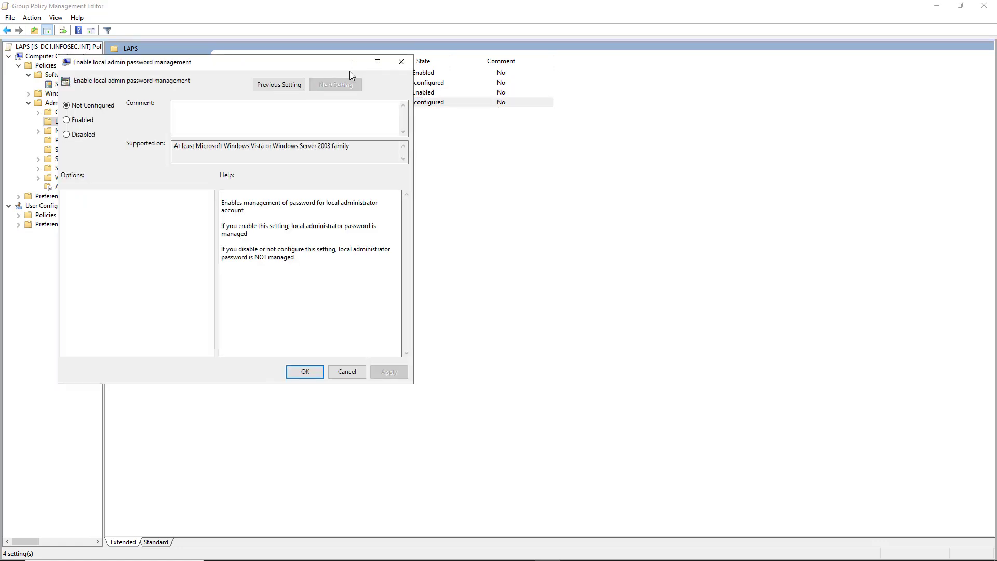
drag(315, 65, 534, 99)
click(286, 154)
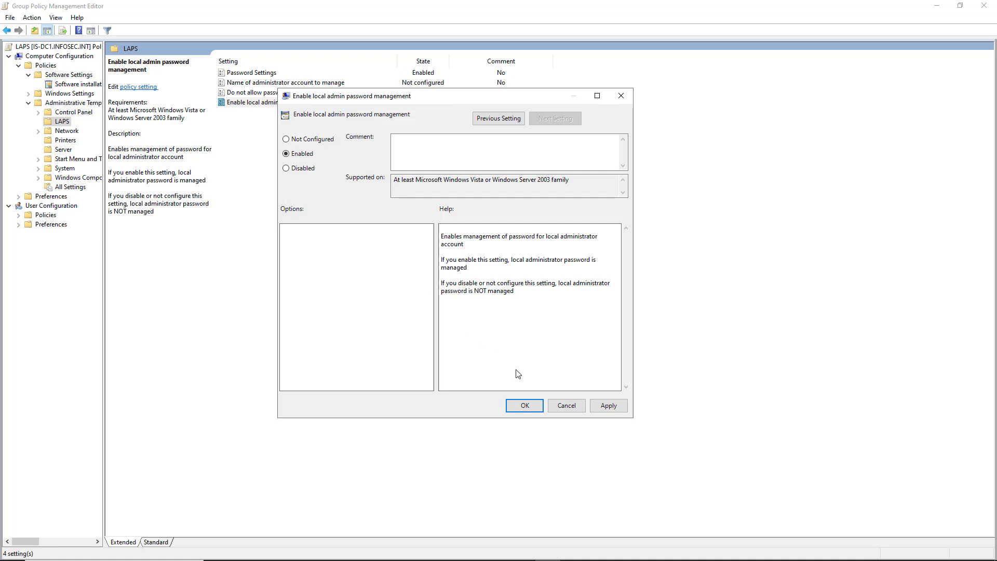
click(524, 406)
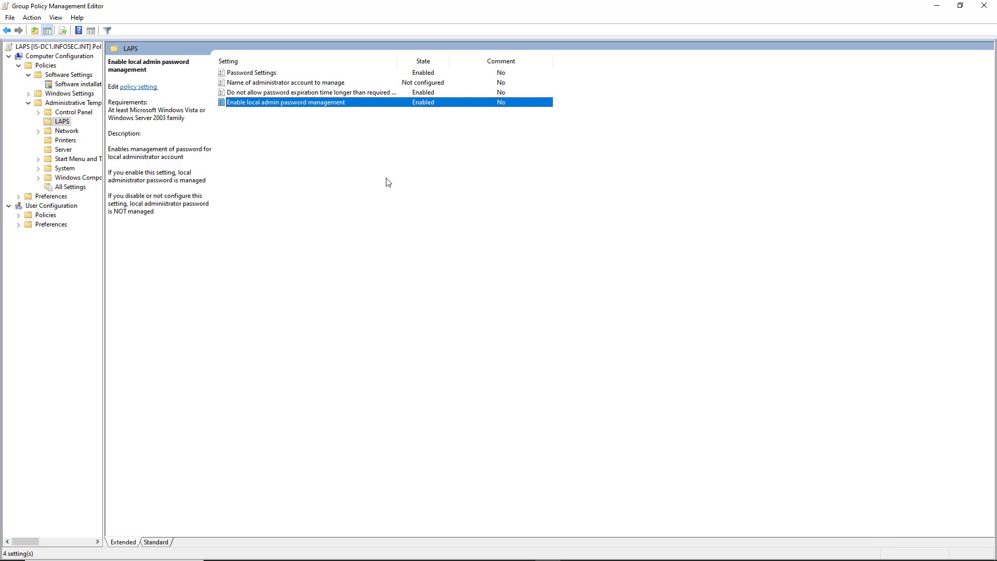
click(984, 5)
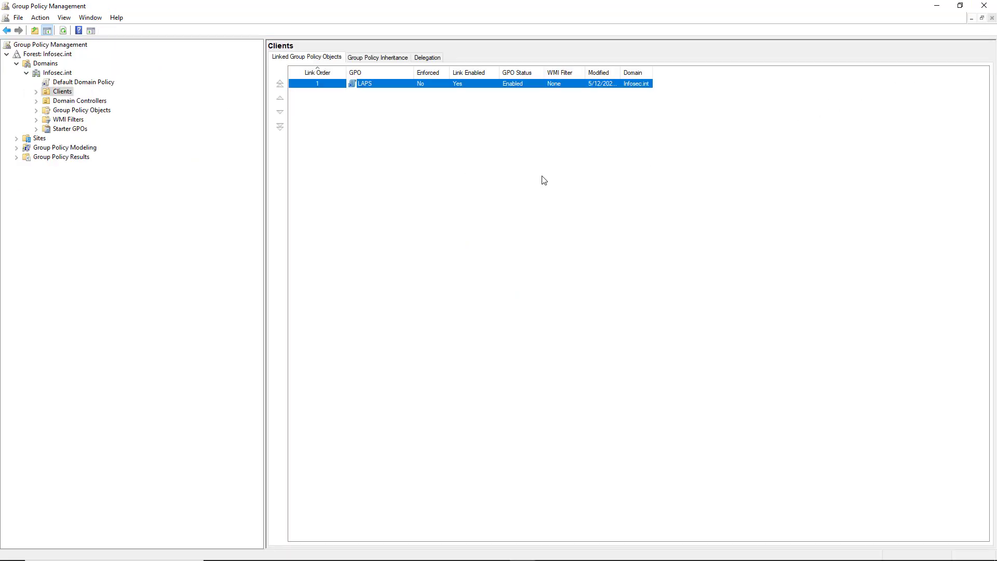
- On the client, open Settings > Apps and scroll the installed apps list to find LAPS
click(983, 5)
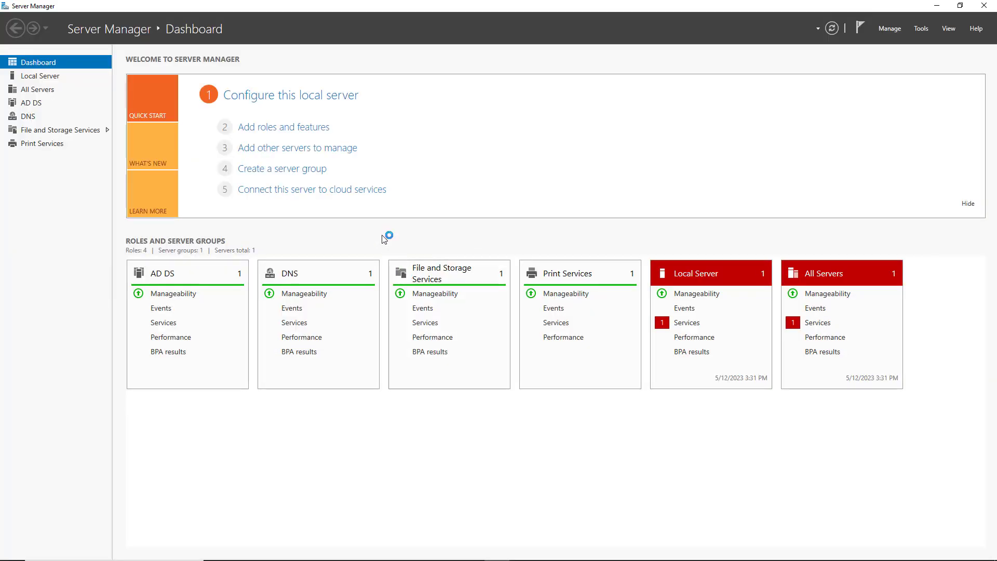
key(alt+F4)
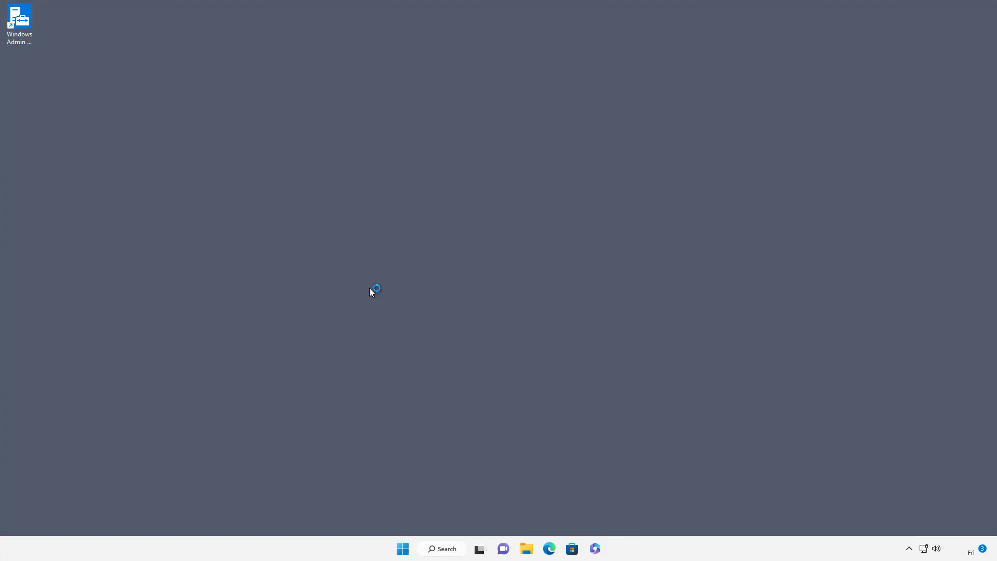
click(405, 546)
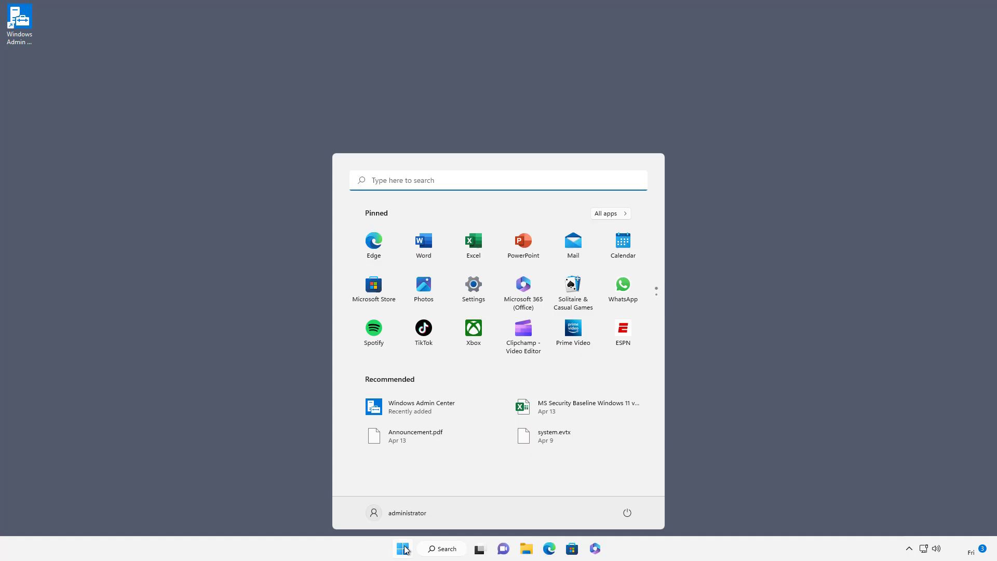
click(473, 293)
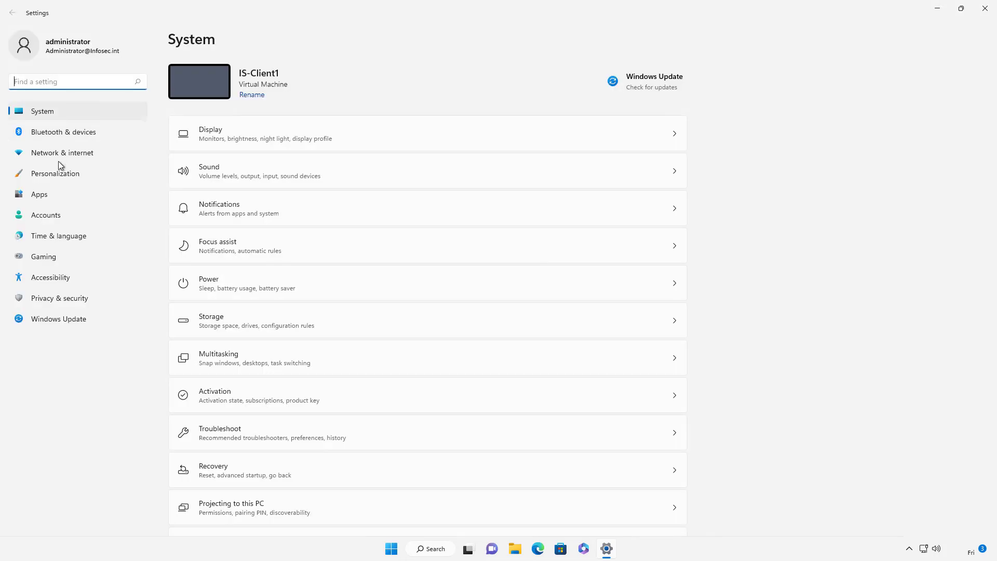
click(40, 196)
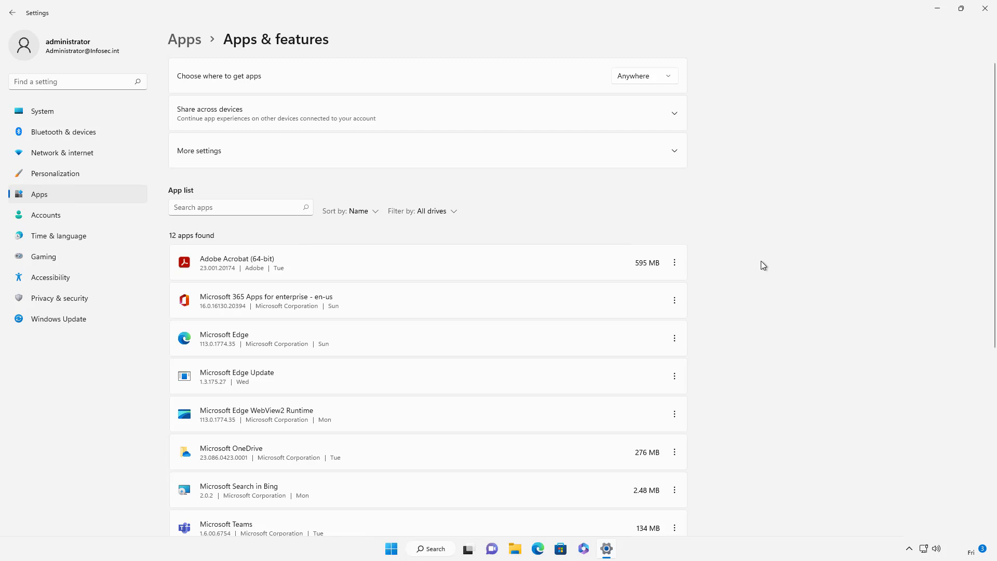
scroll(762, 261, down, 5)
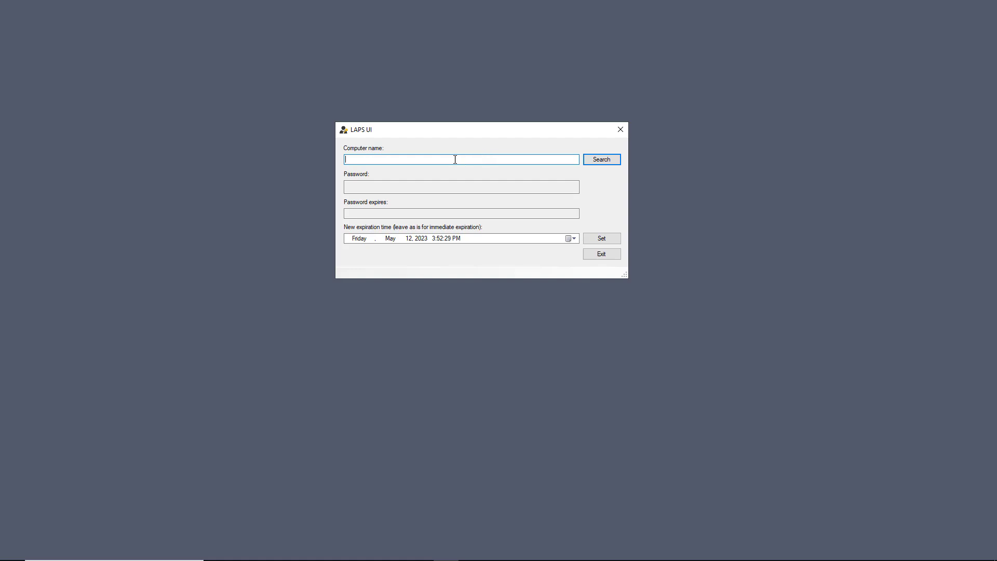
- Search is-client1 in LAPS UI and select its managed password and 6/11/2023 3:48:52 PM expiry
text(is-client1)
click(605, 163)
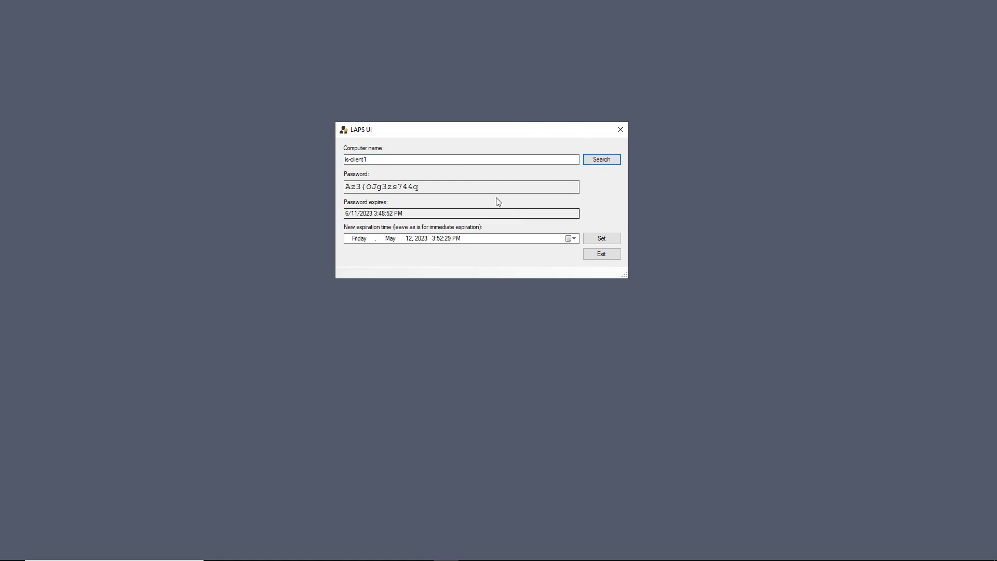
drag(430, 188, 305, 187)
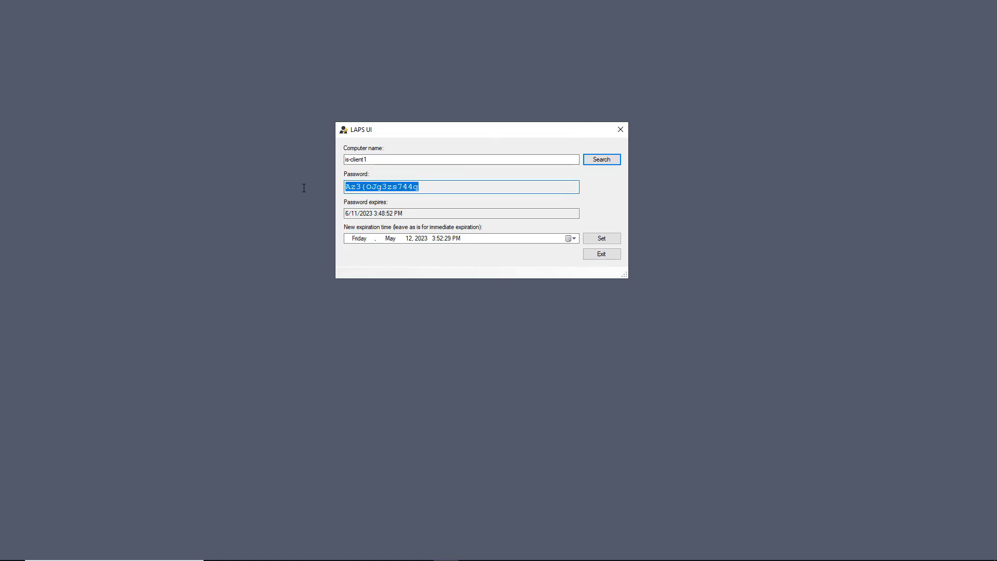
drag(411, 211, 264, 215)
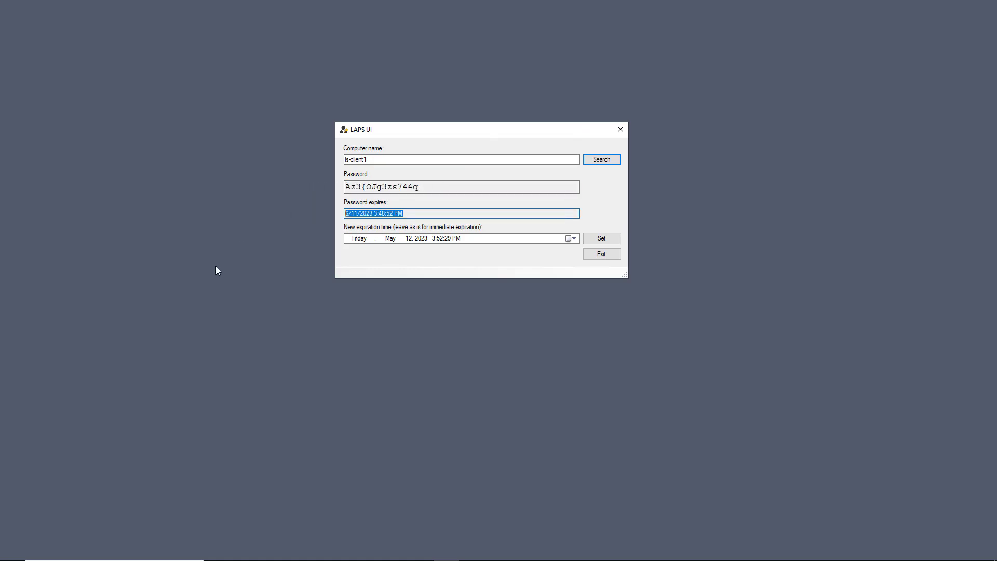
key(shift+Tab)
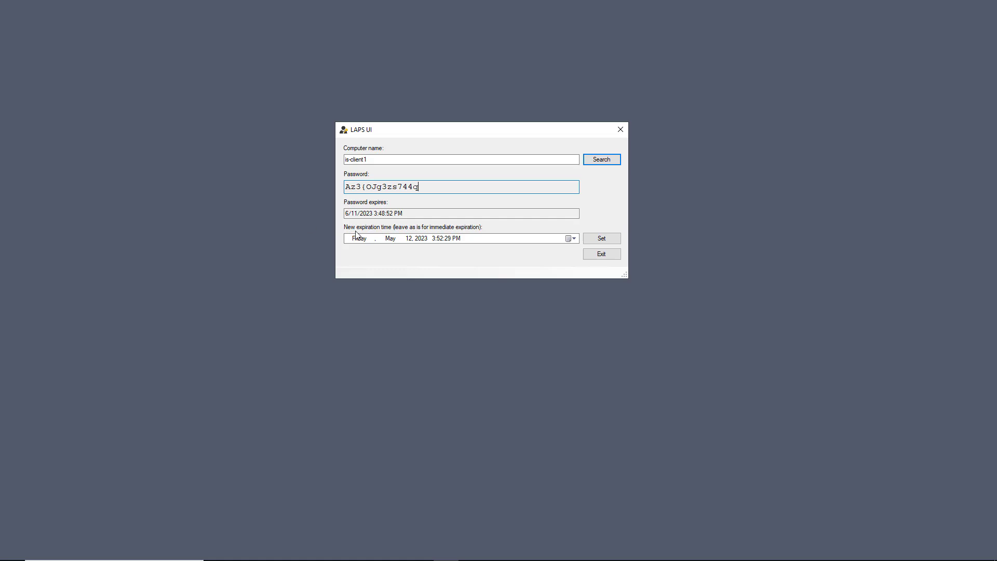